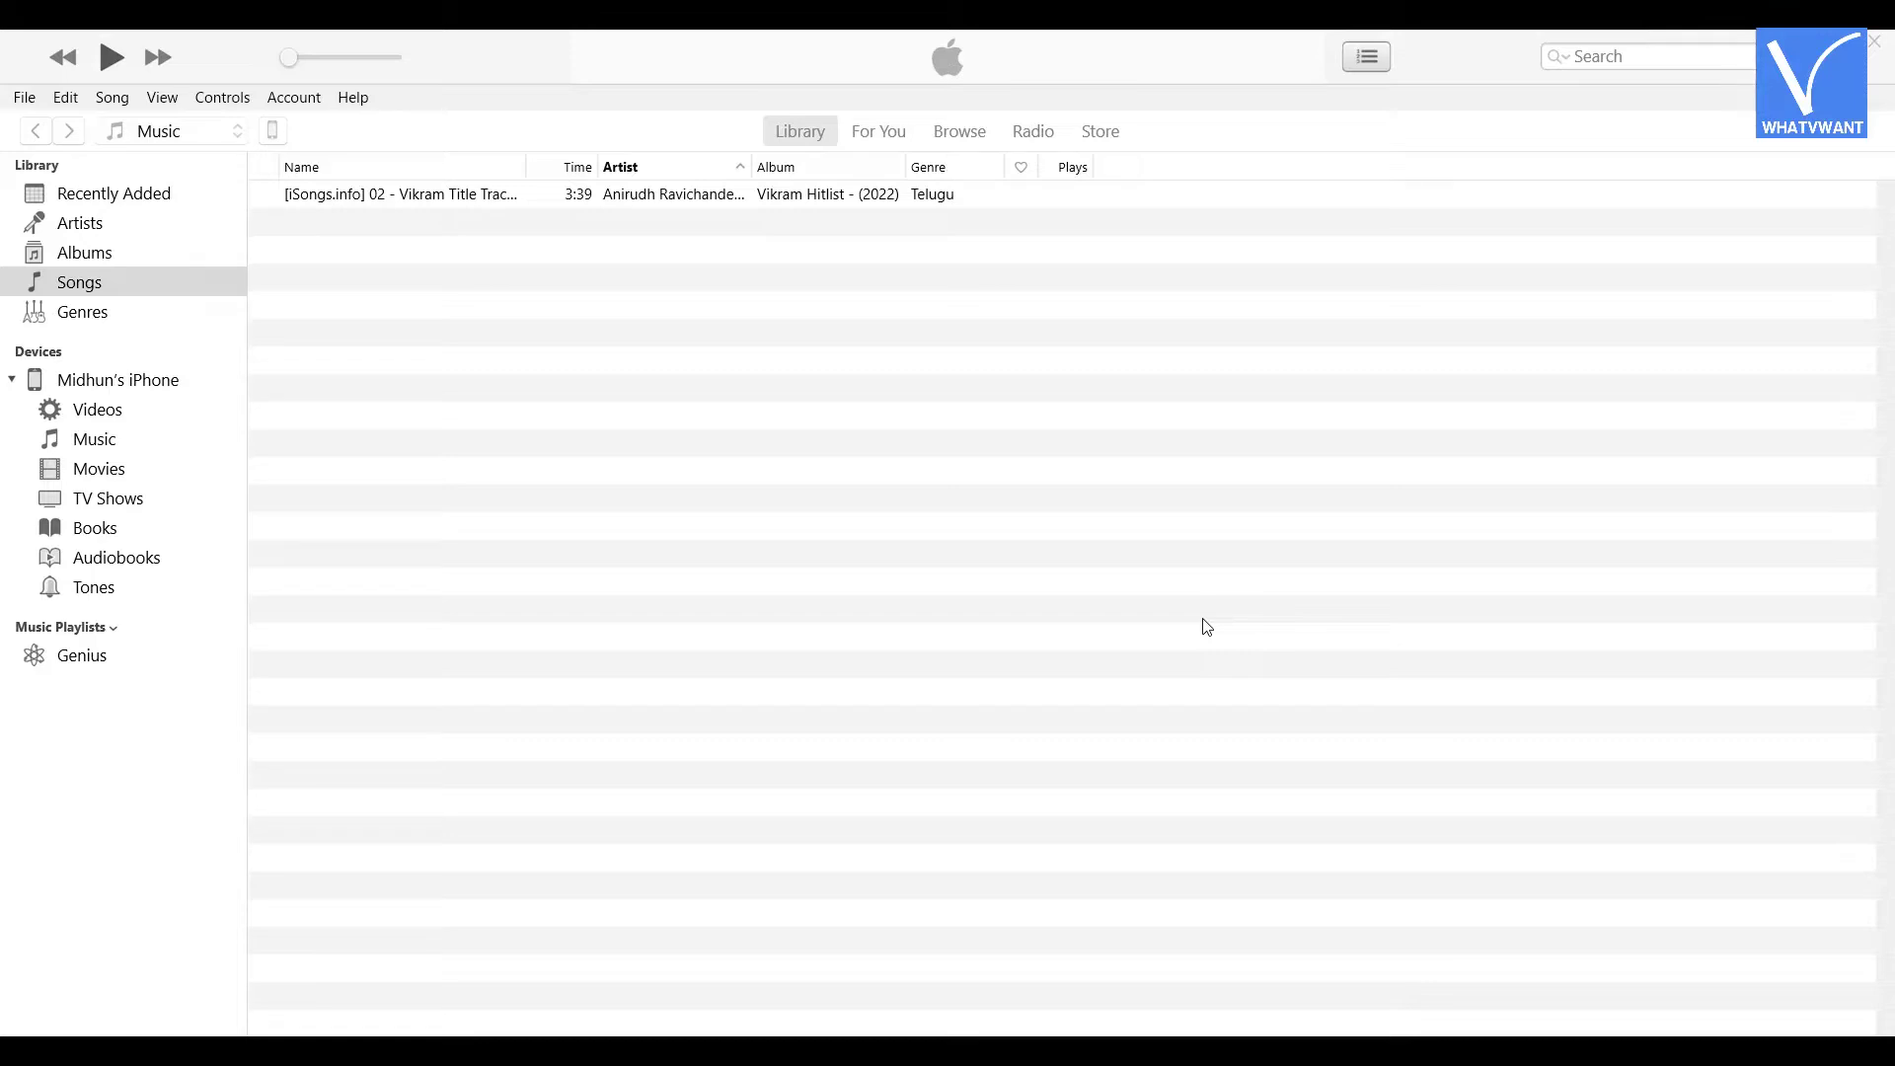
Open the song info window for the Vikram Title Track from its '...' actions menu
left_click(1206, 626)
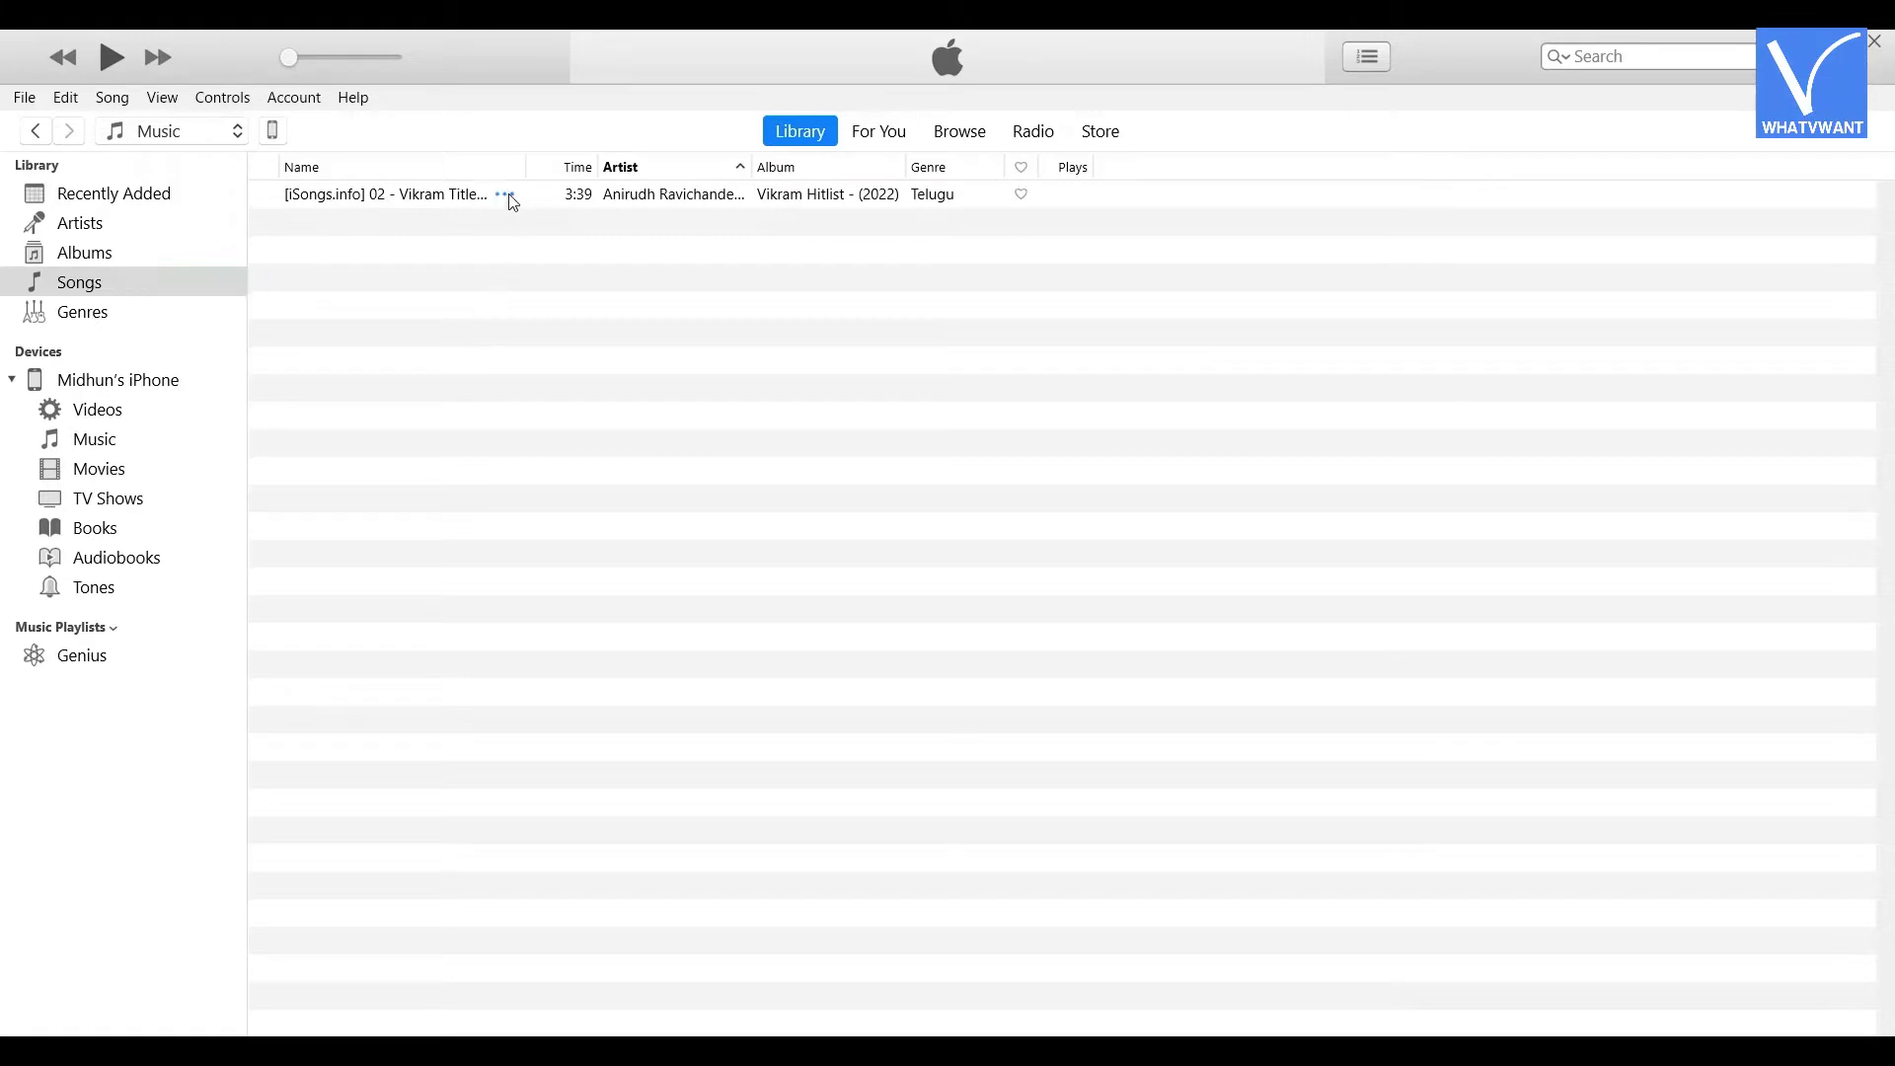
left_click(506, 194)
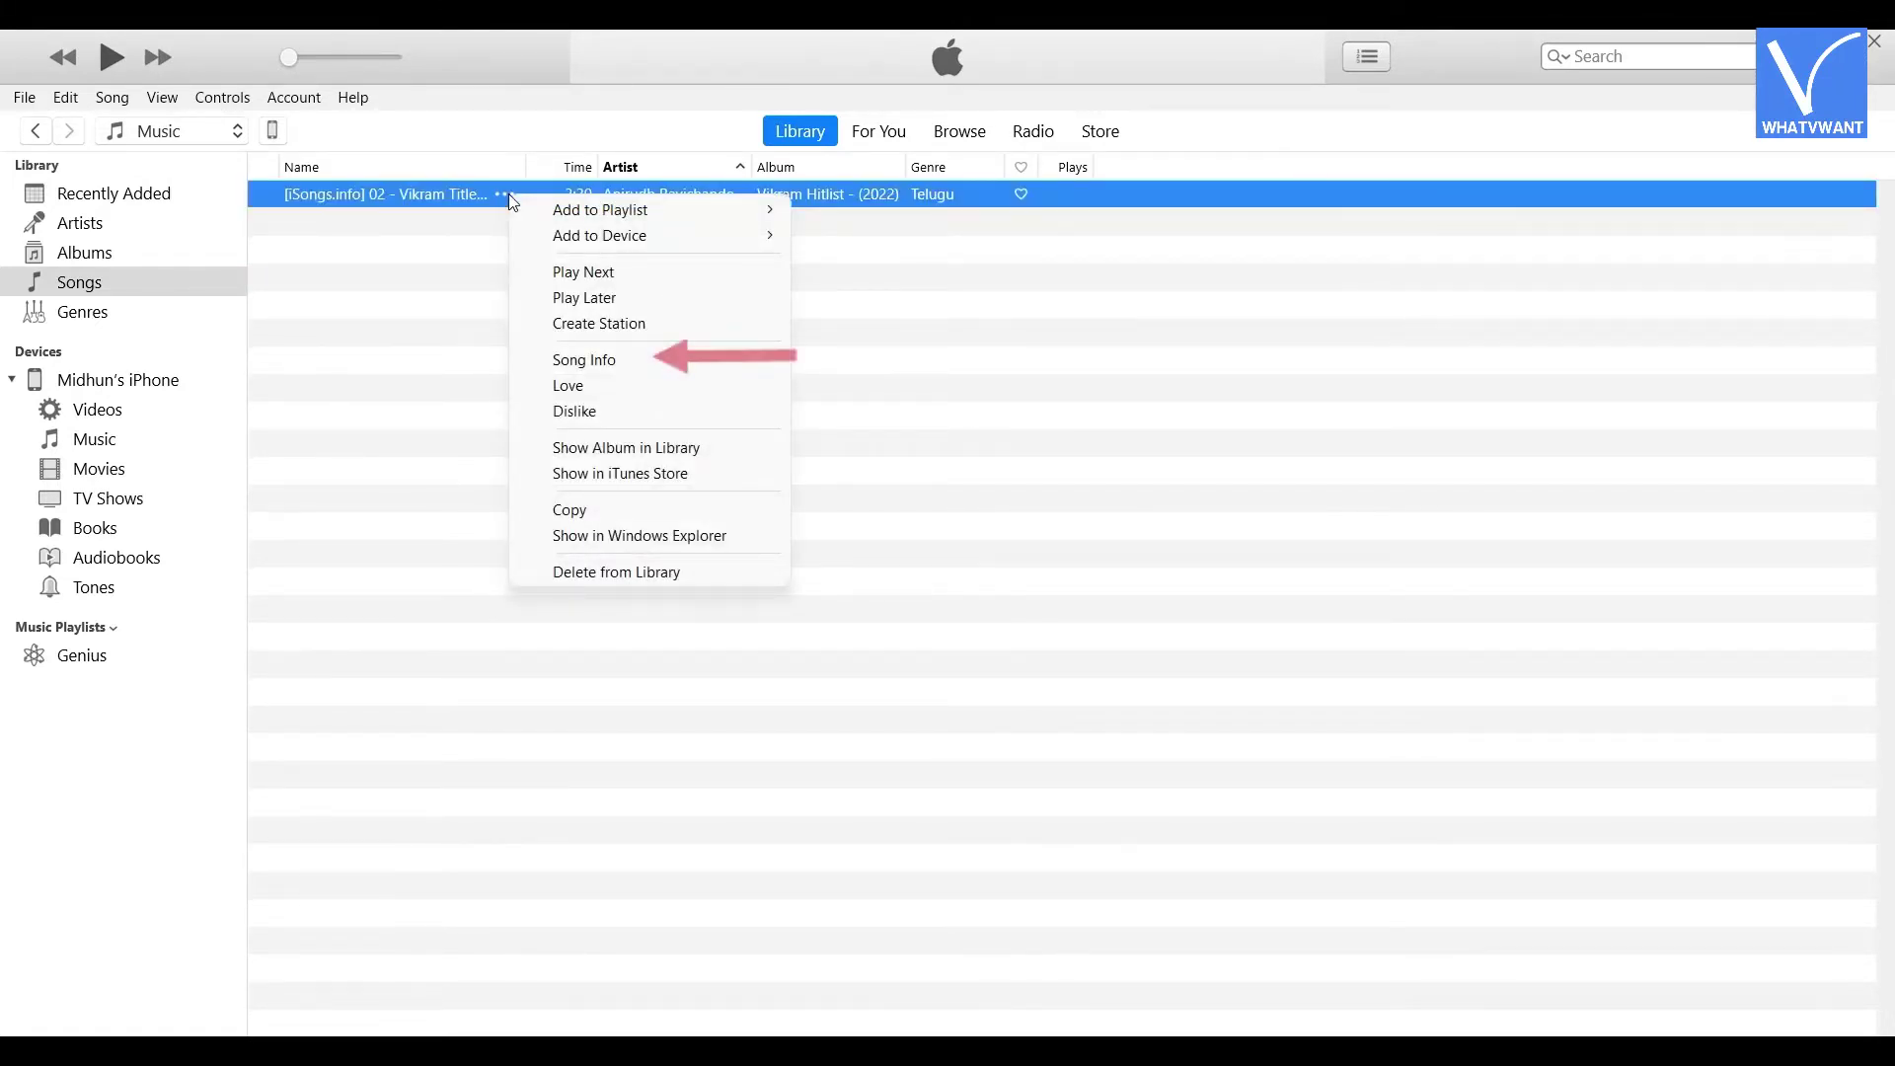
left_click(638, 366)
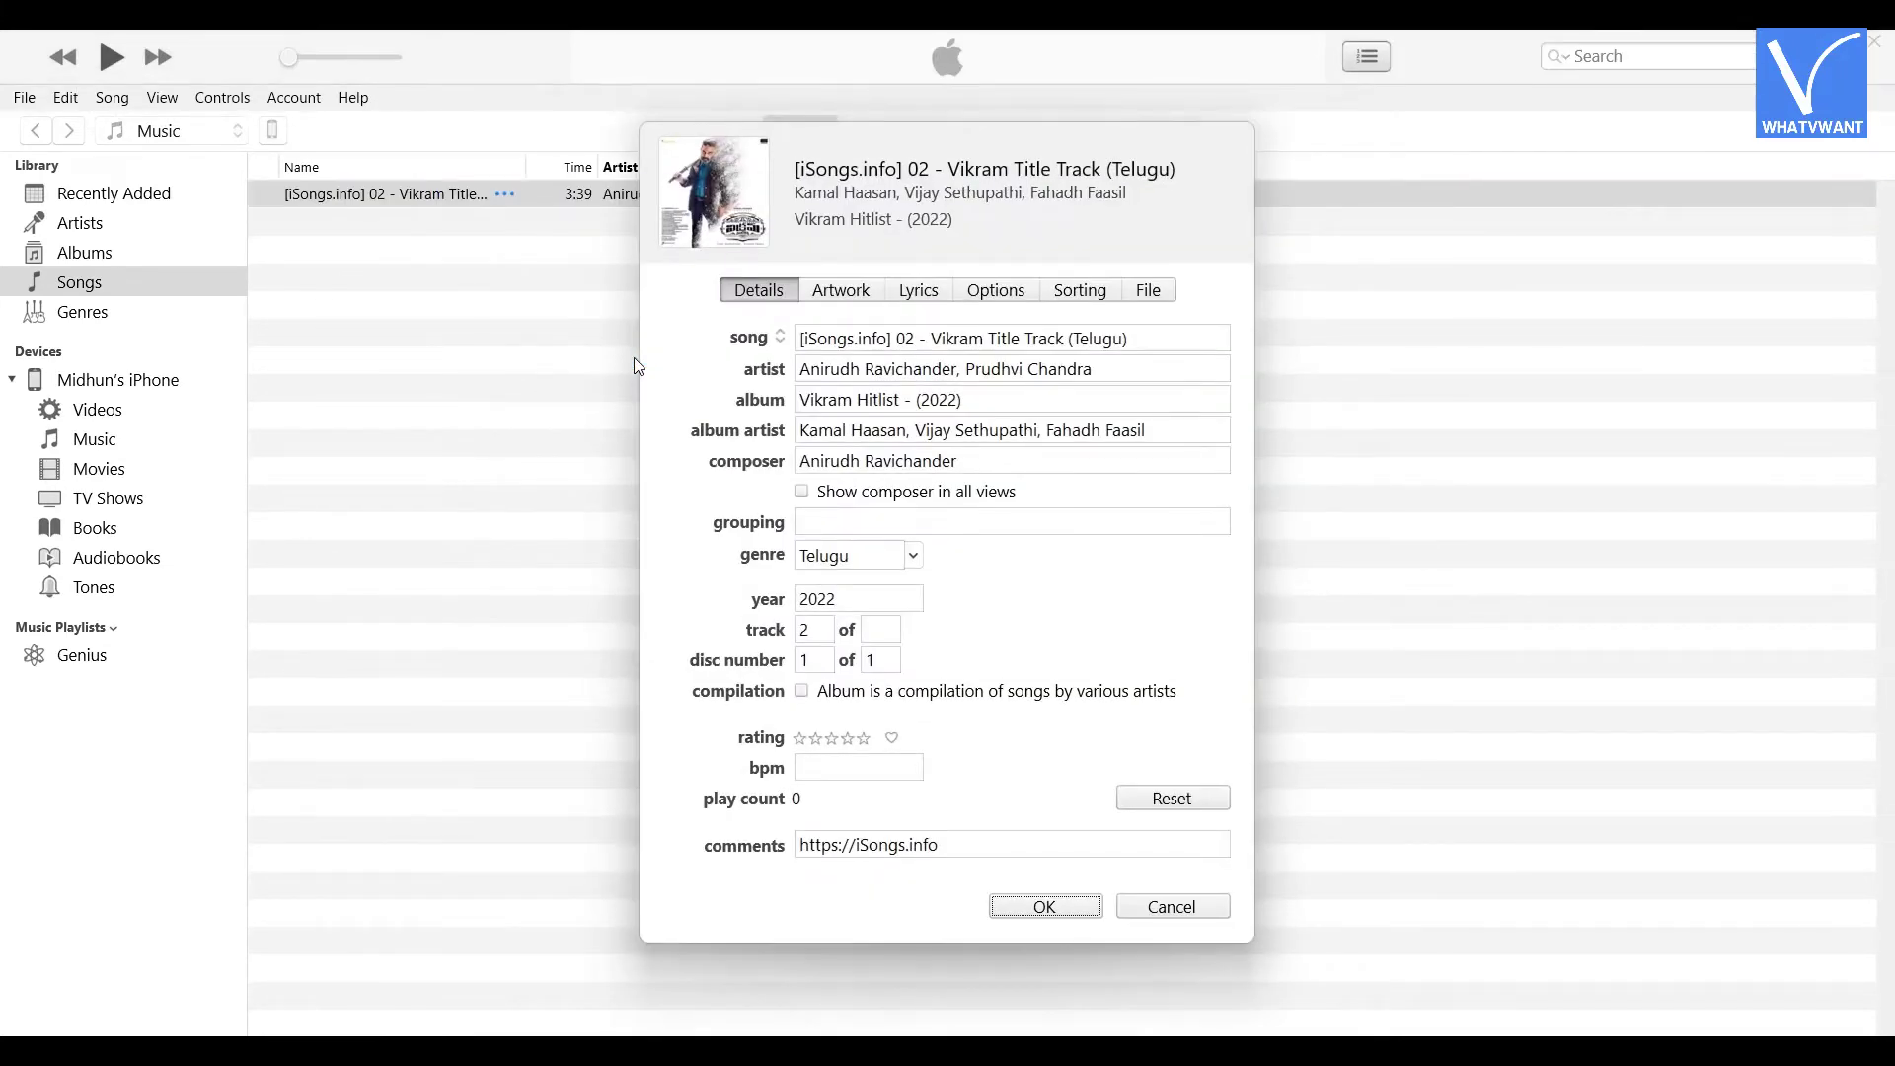
Set the Vikram Title Track's stop time to 0:30 in its Options and save
left_click(1002, 298)
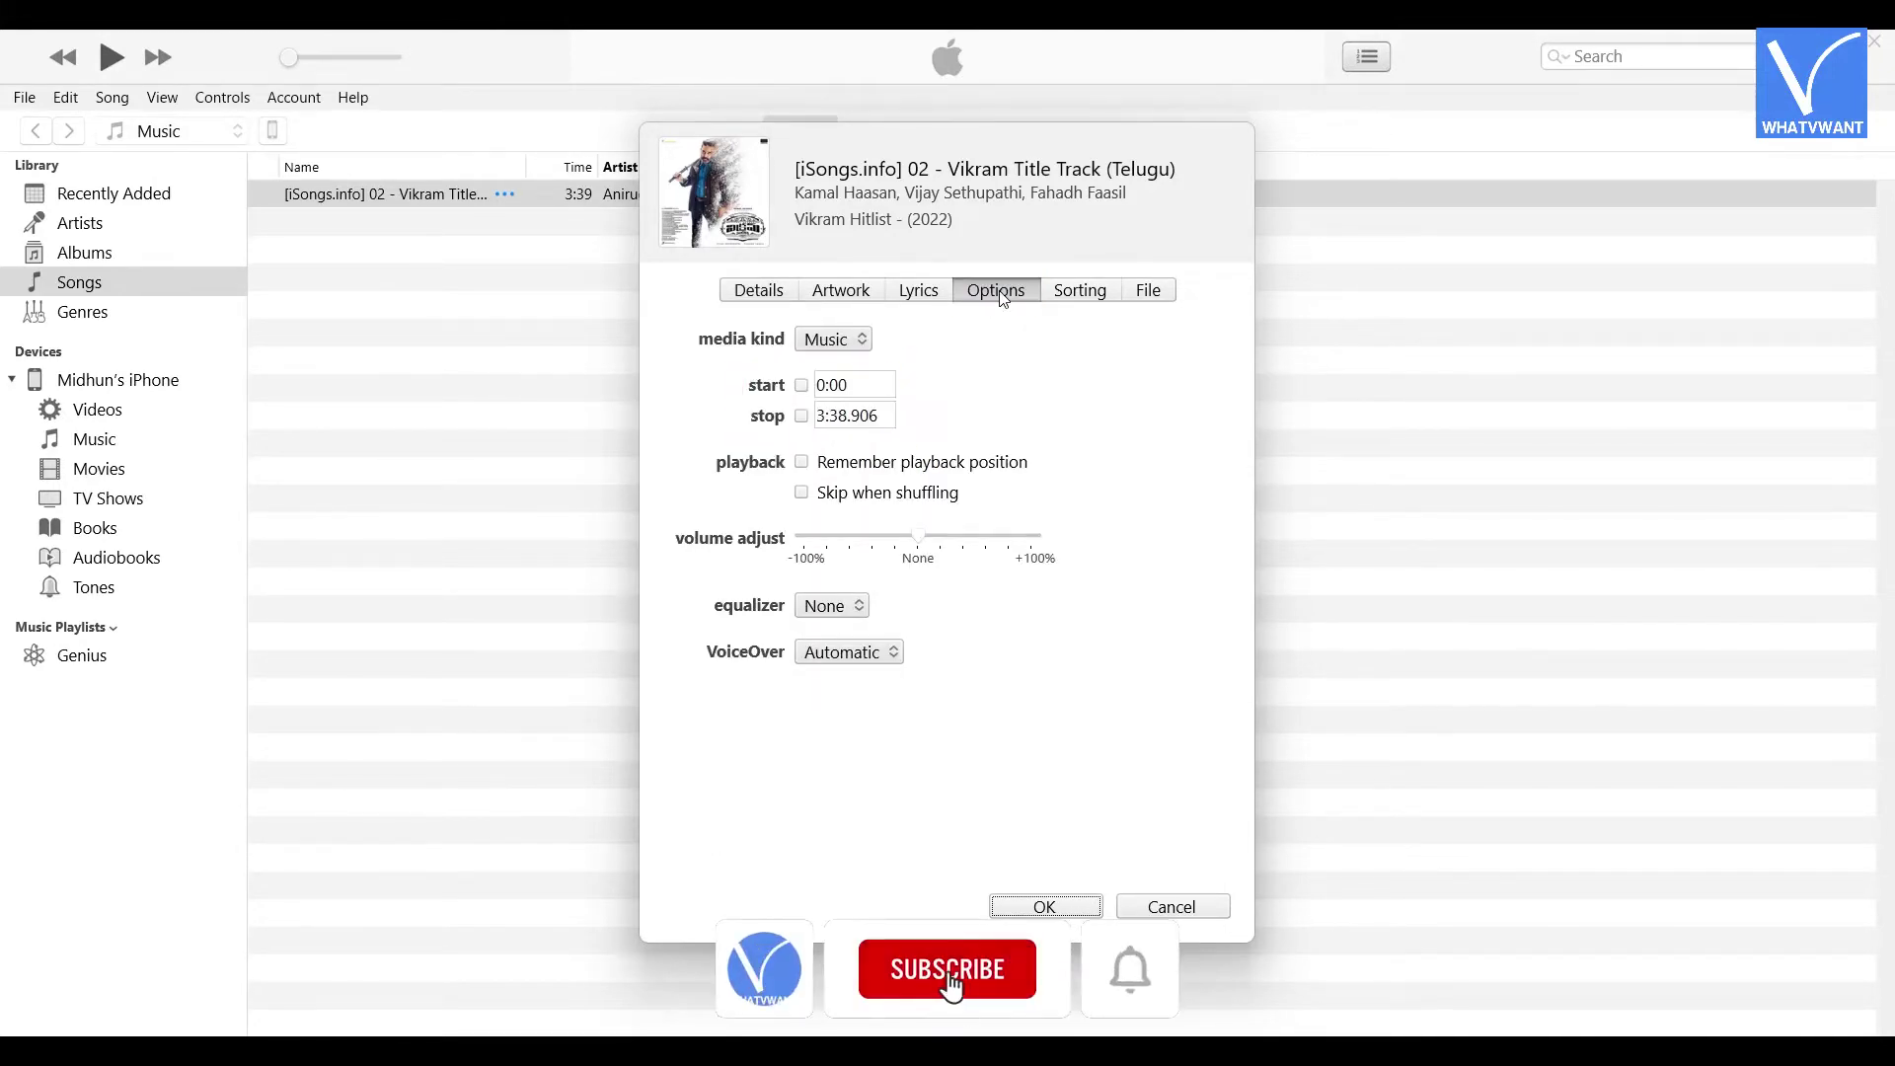
double_click(825, 419)
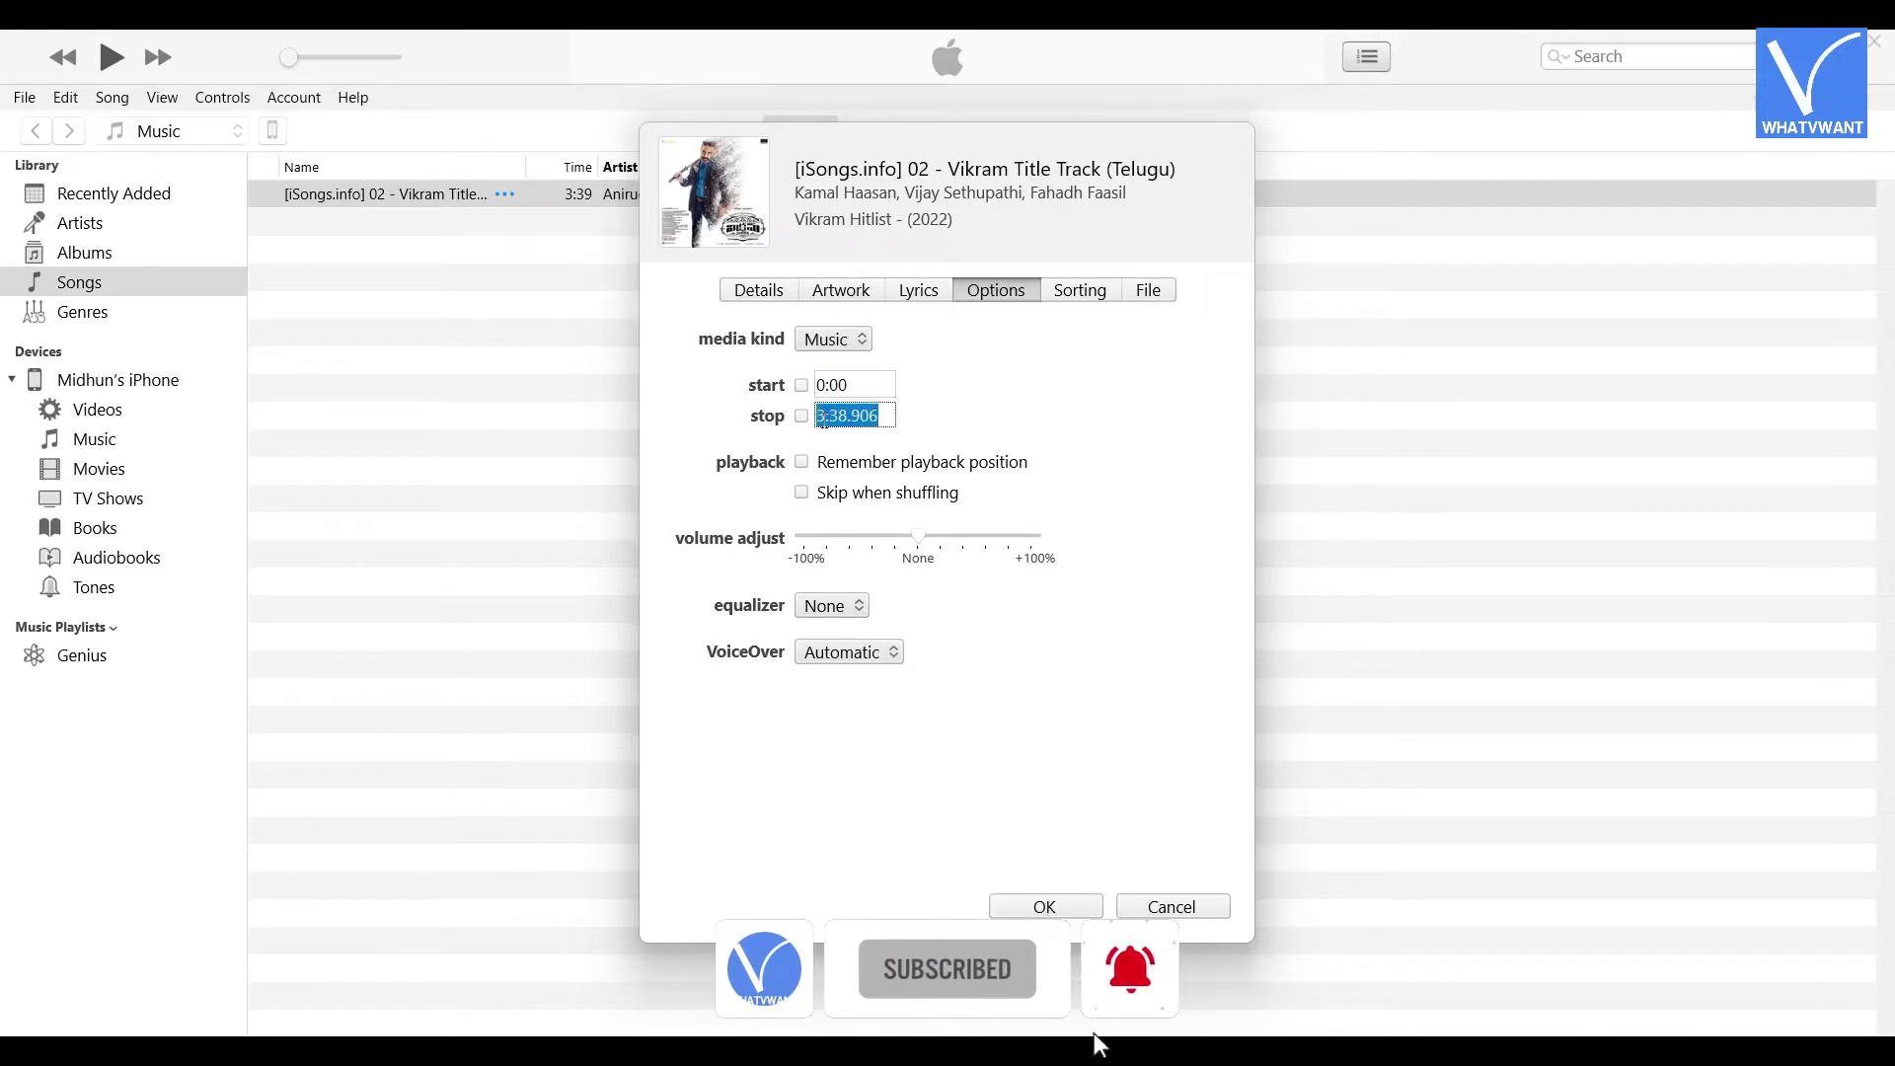
type("0:")
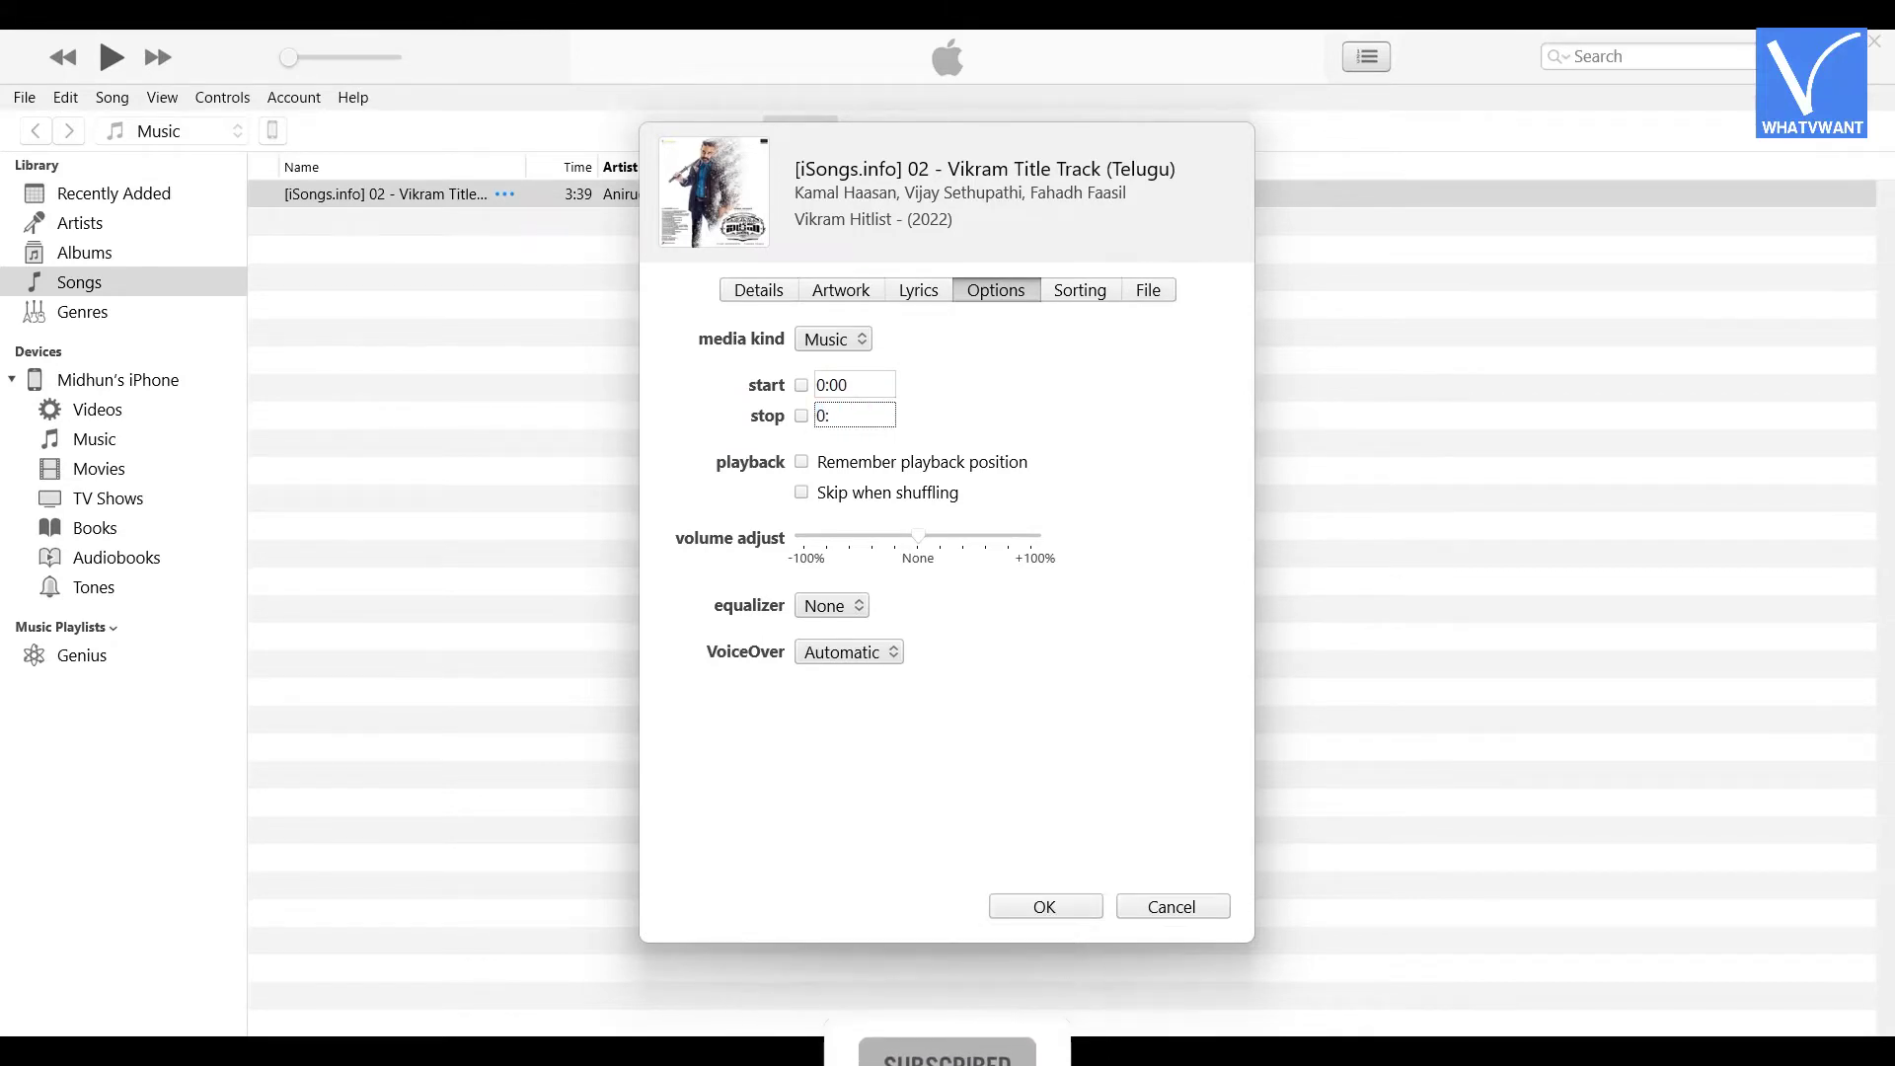
type("30")
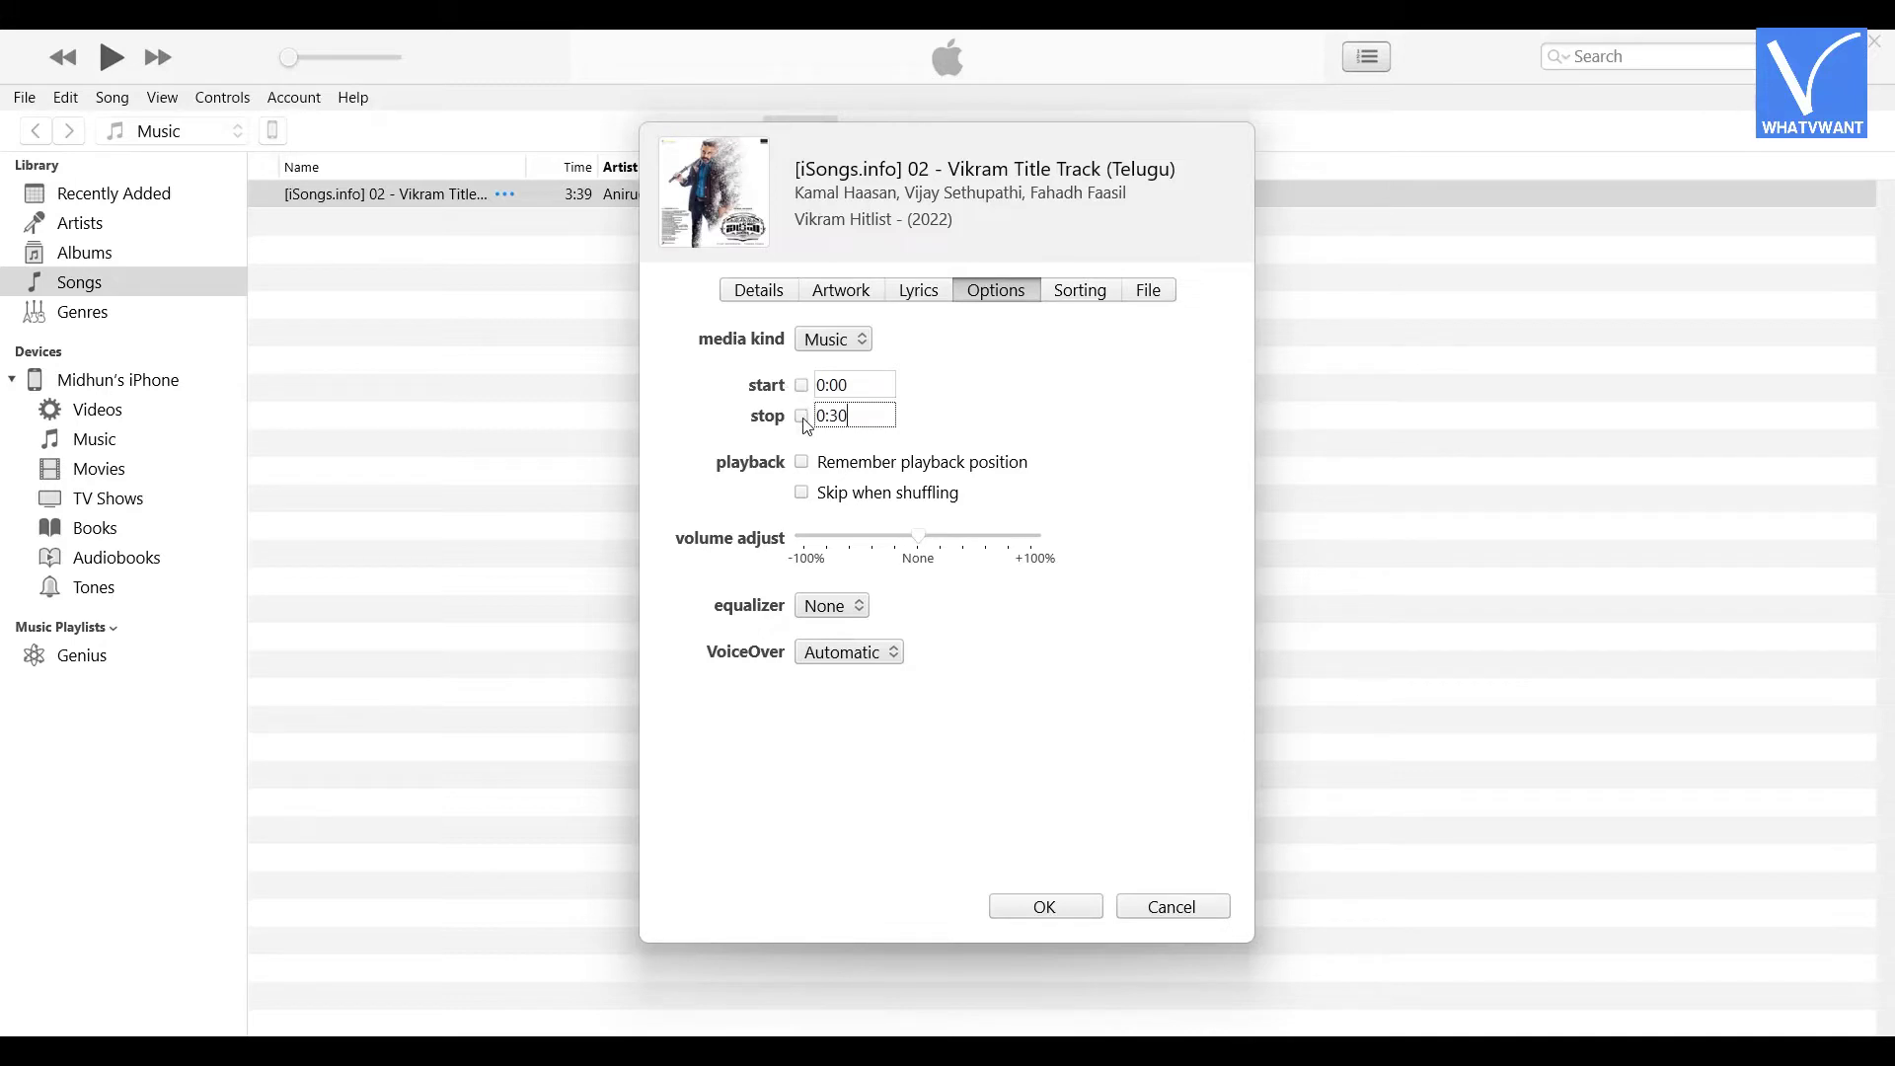
left_click(1046, 908)
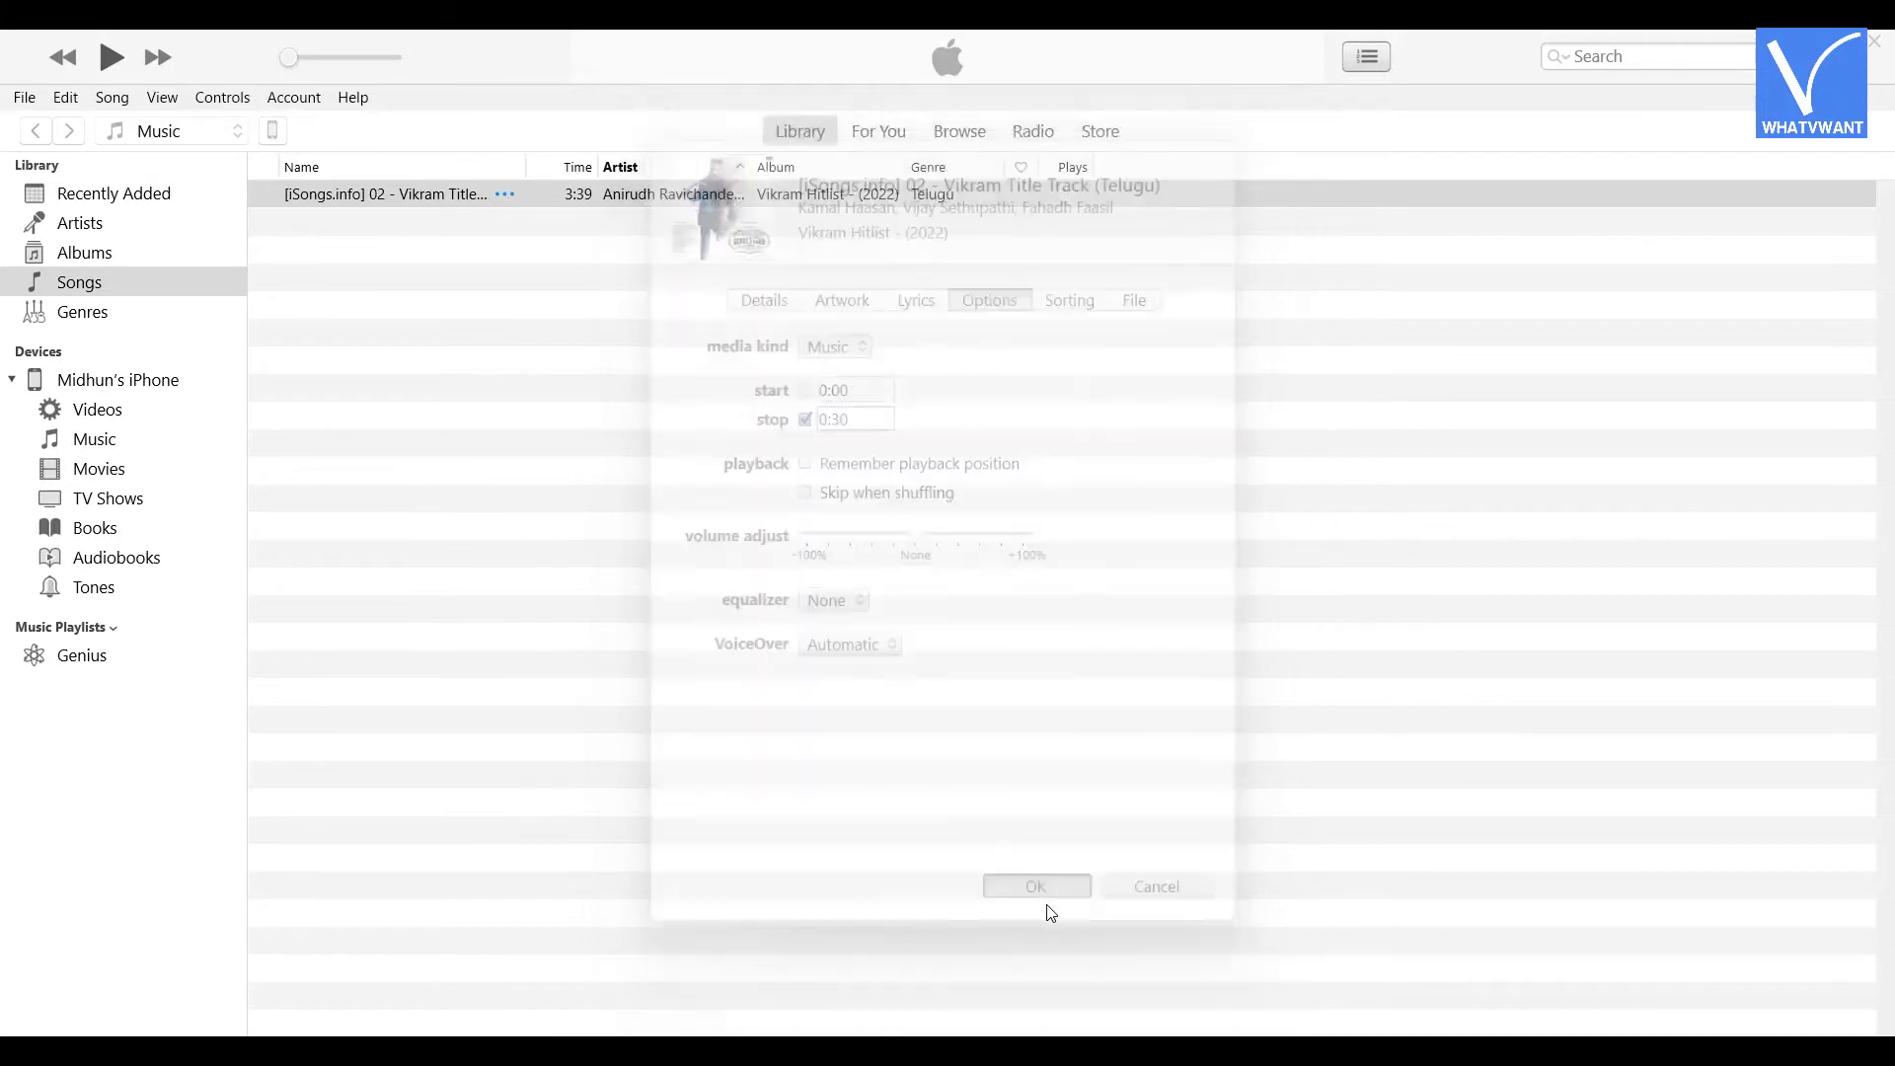
Create an AAC version of the trimmed Vikram Title Track from the File > Convert menu
left_click(26, 99)
left_click(26, 98)
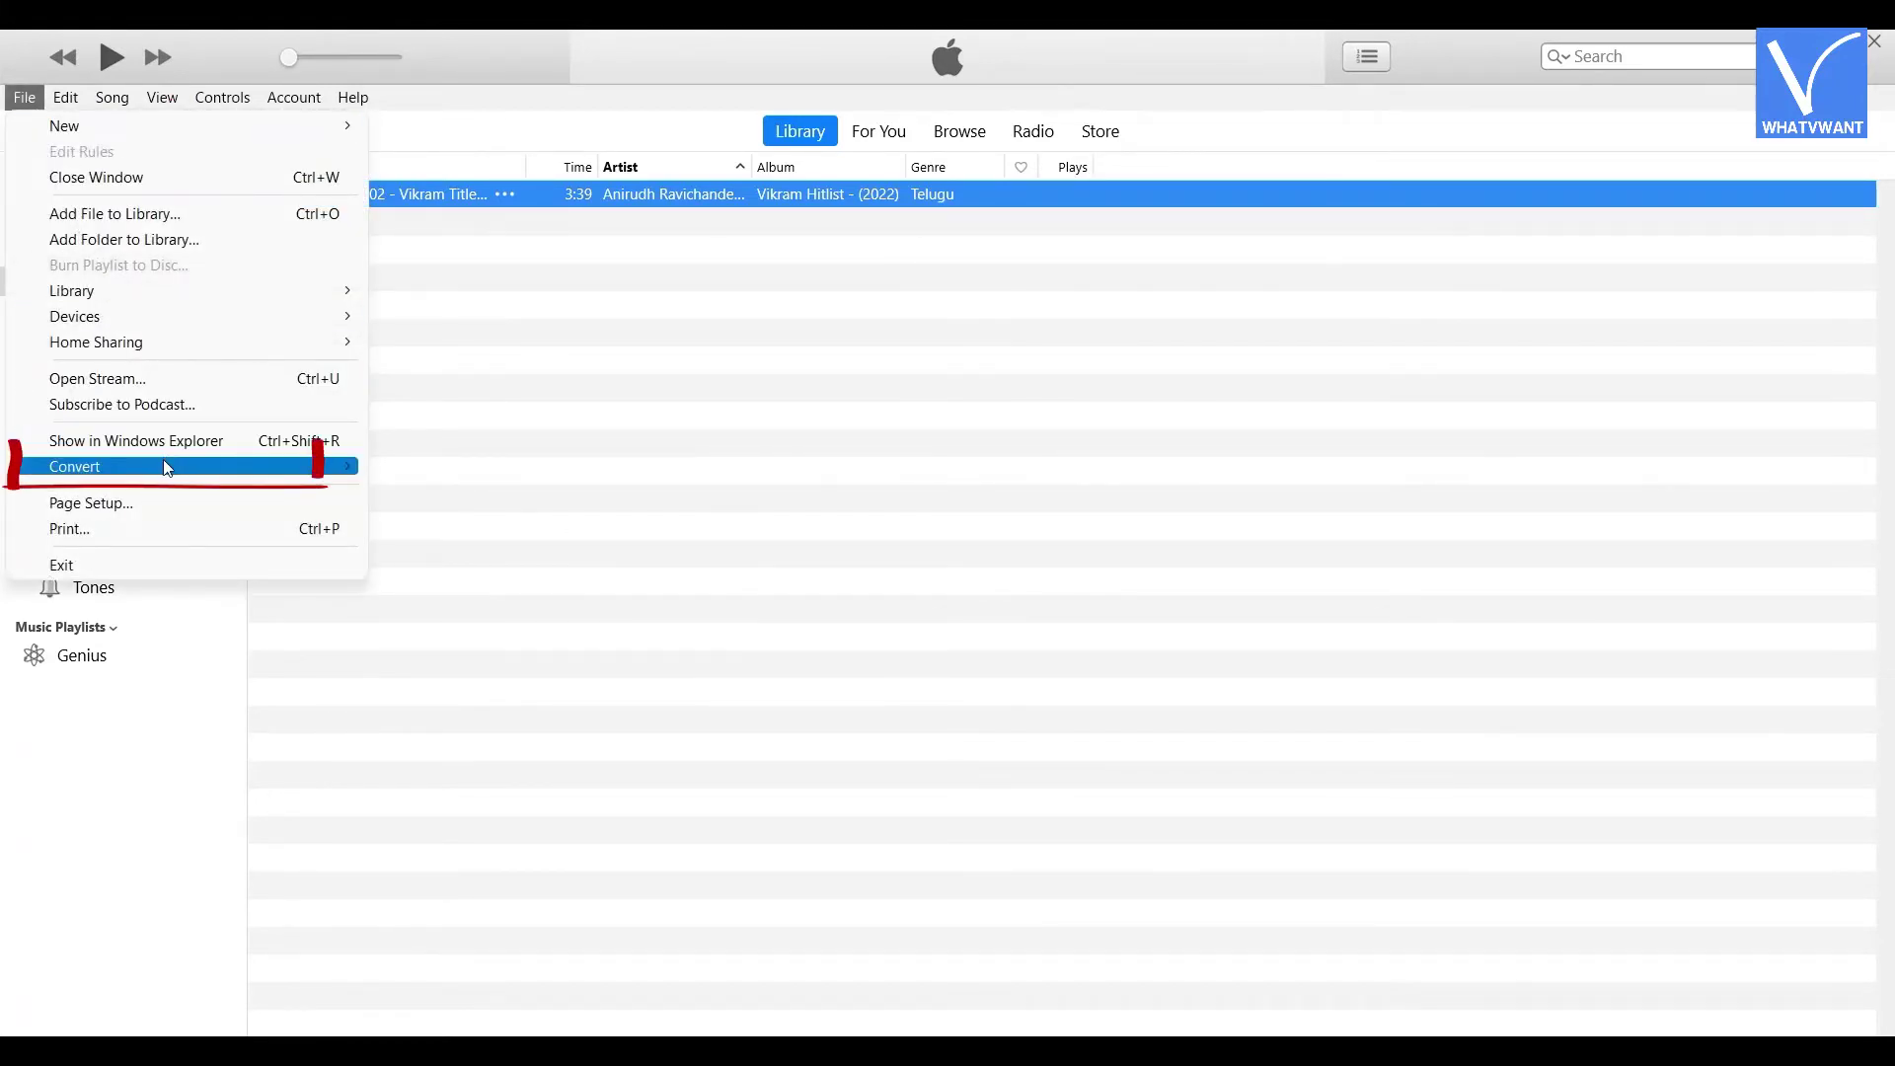
mouse_move(75, 467)
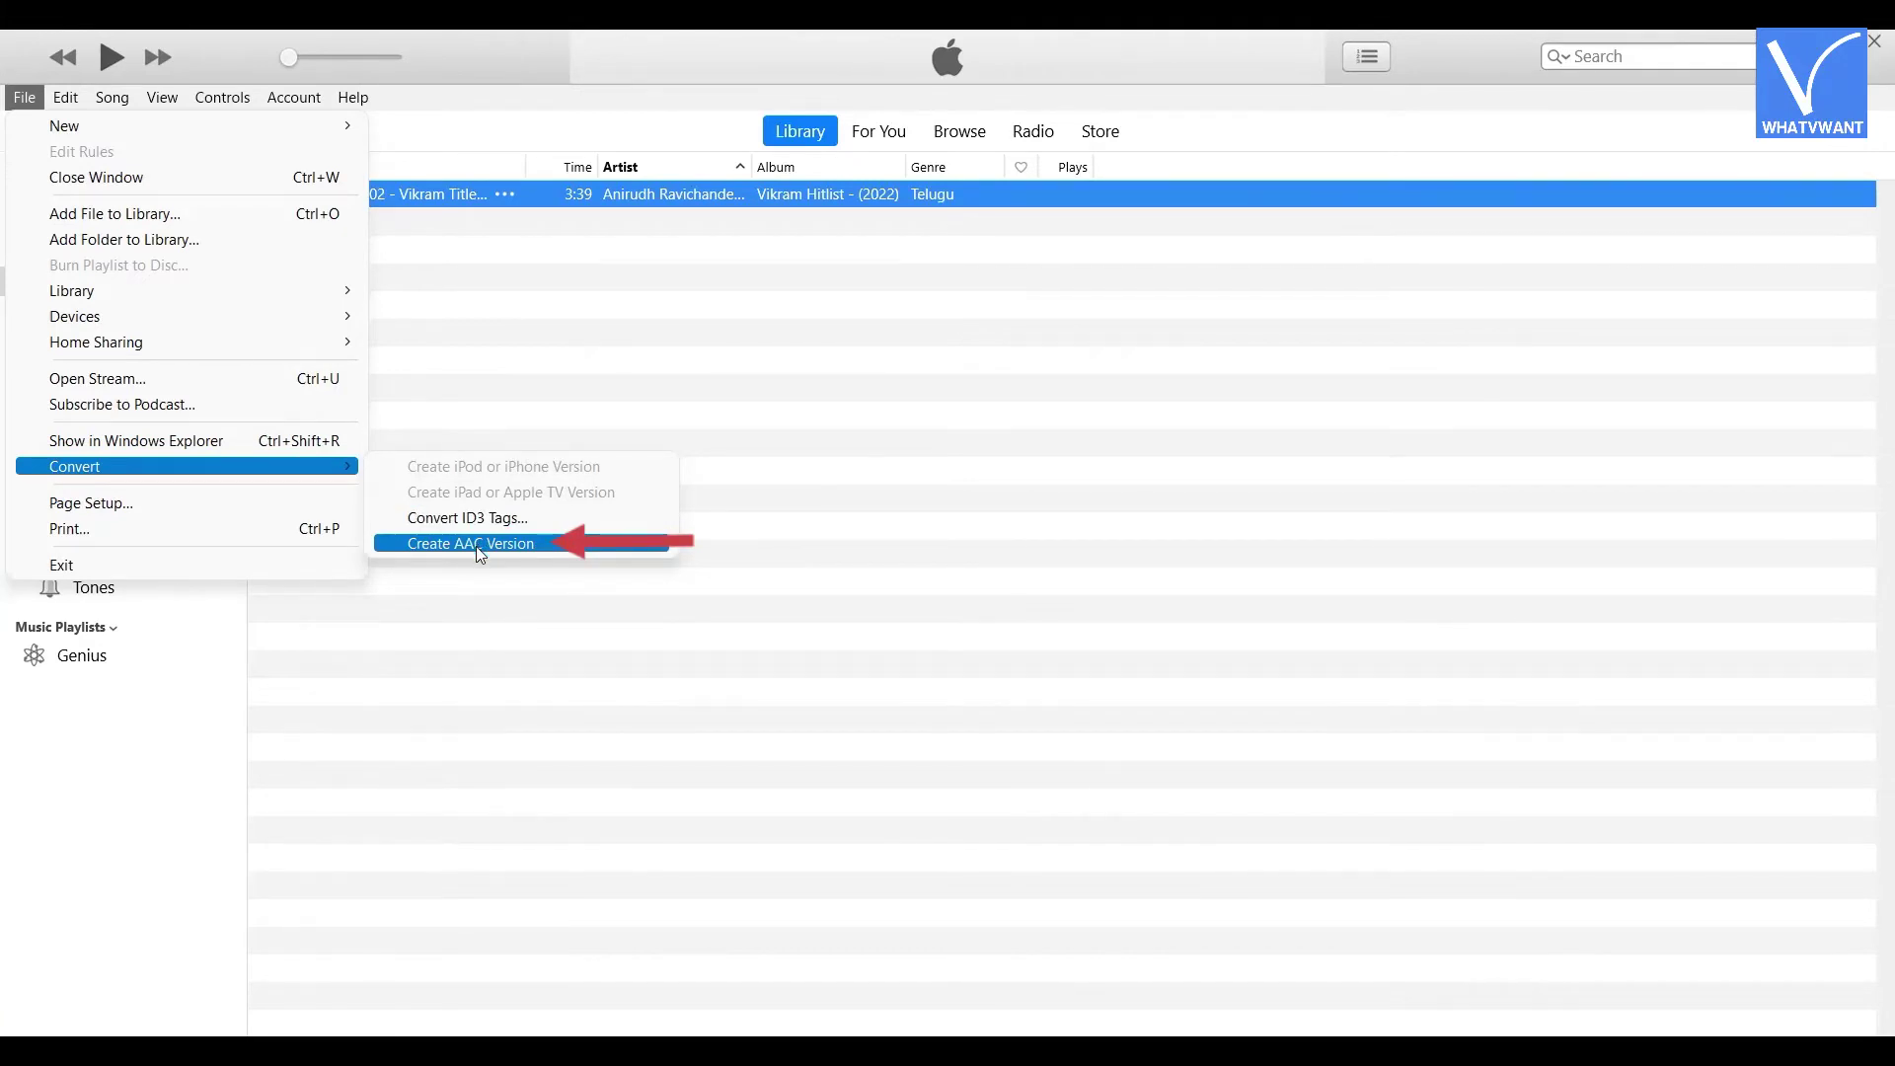
left_click(476, 543)
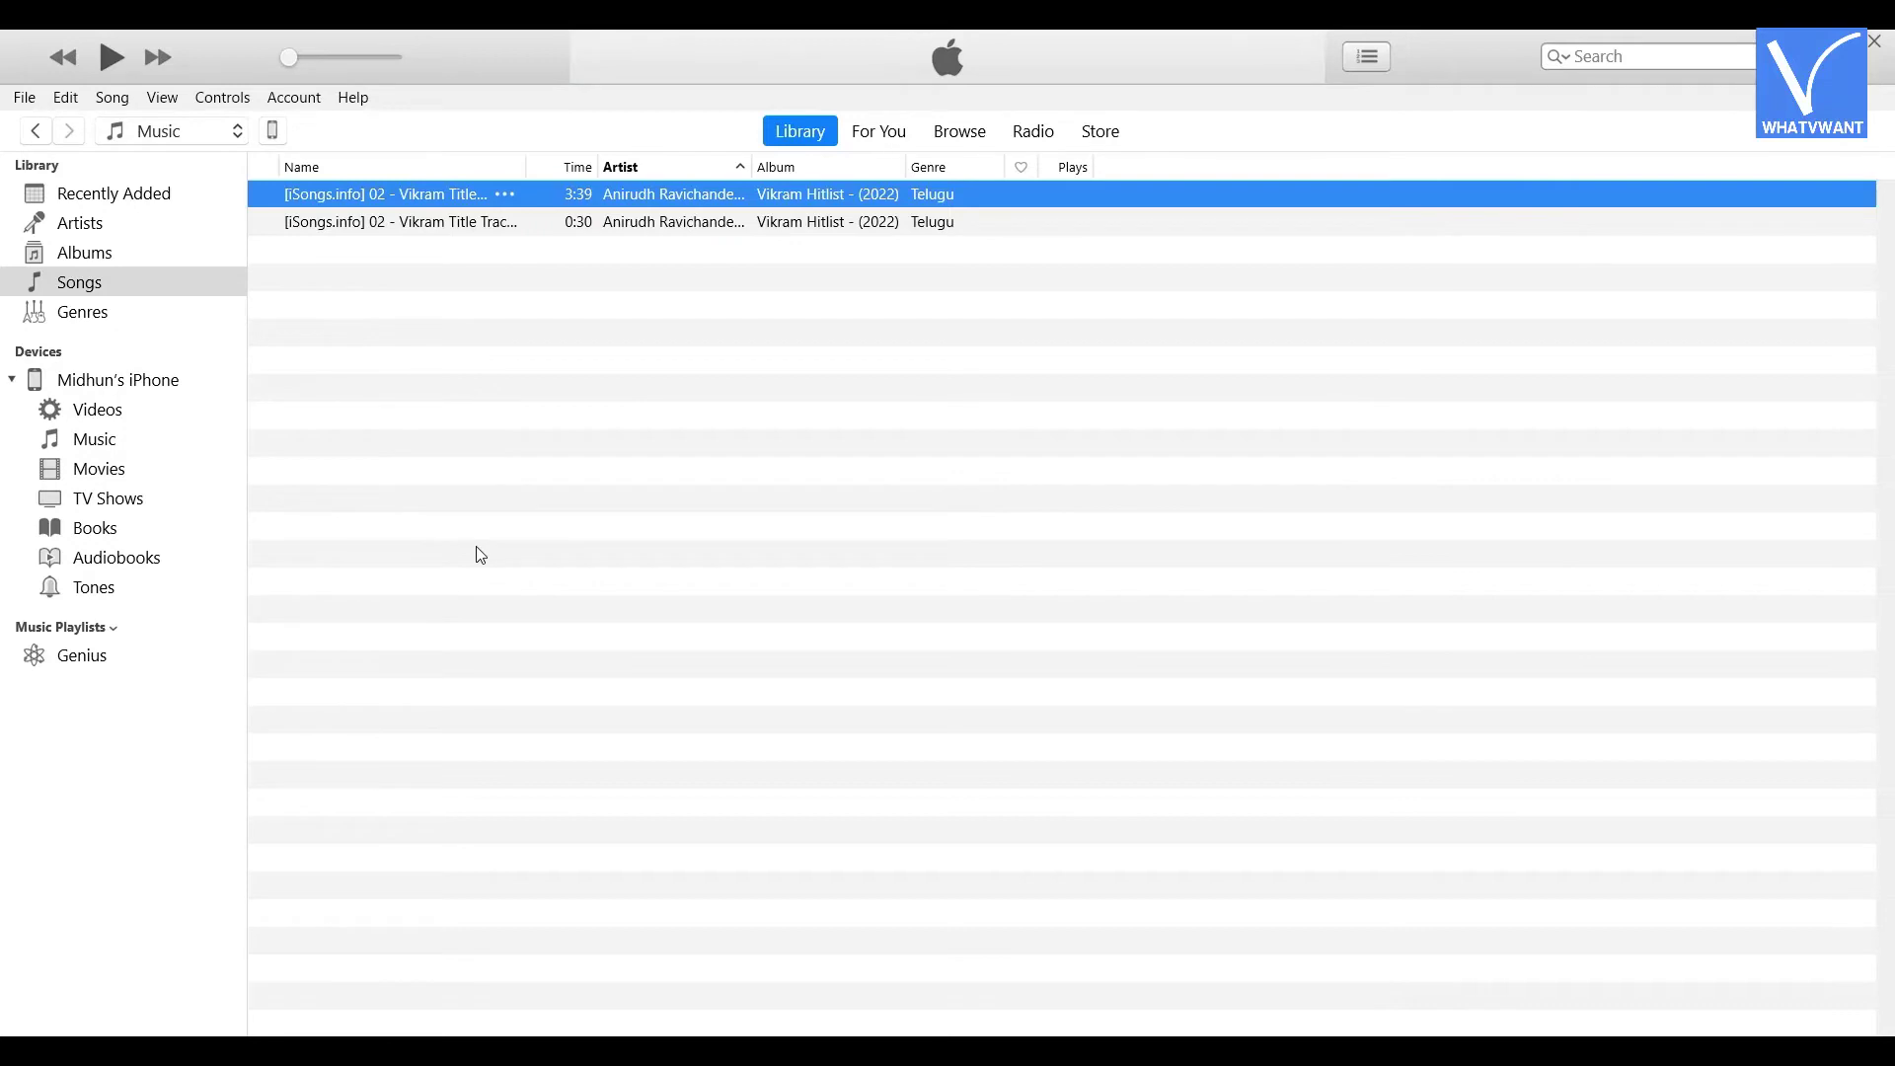
Show the 0:30 AAC copy in Windows Explorer
left_click(505, 223)
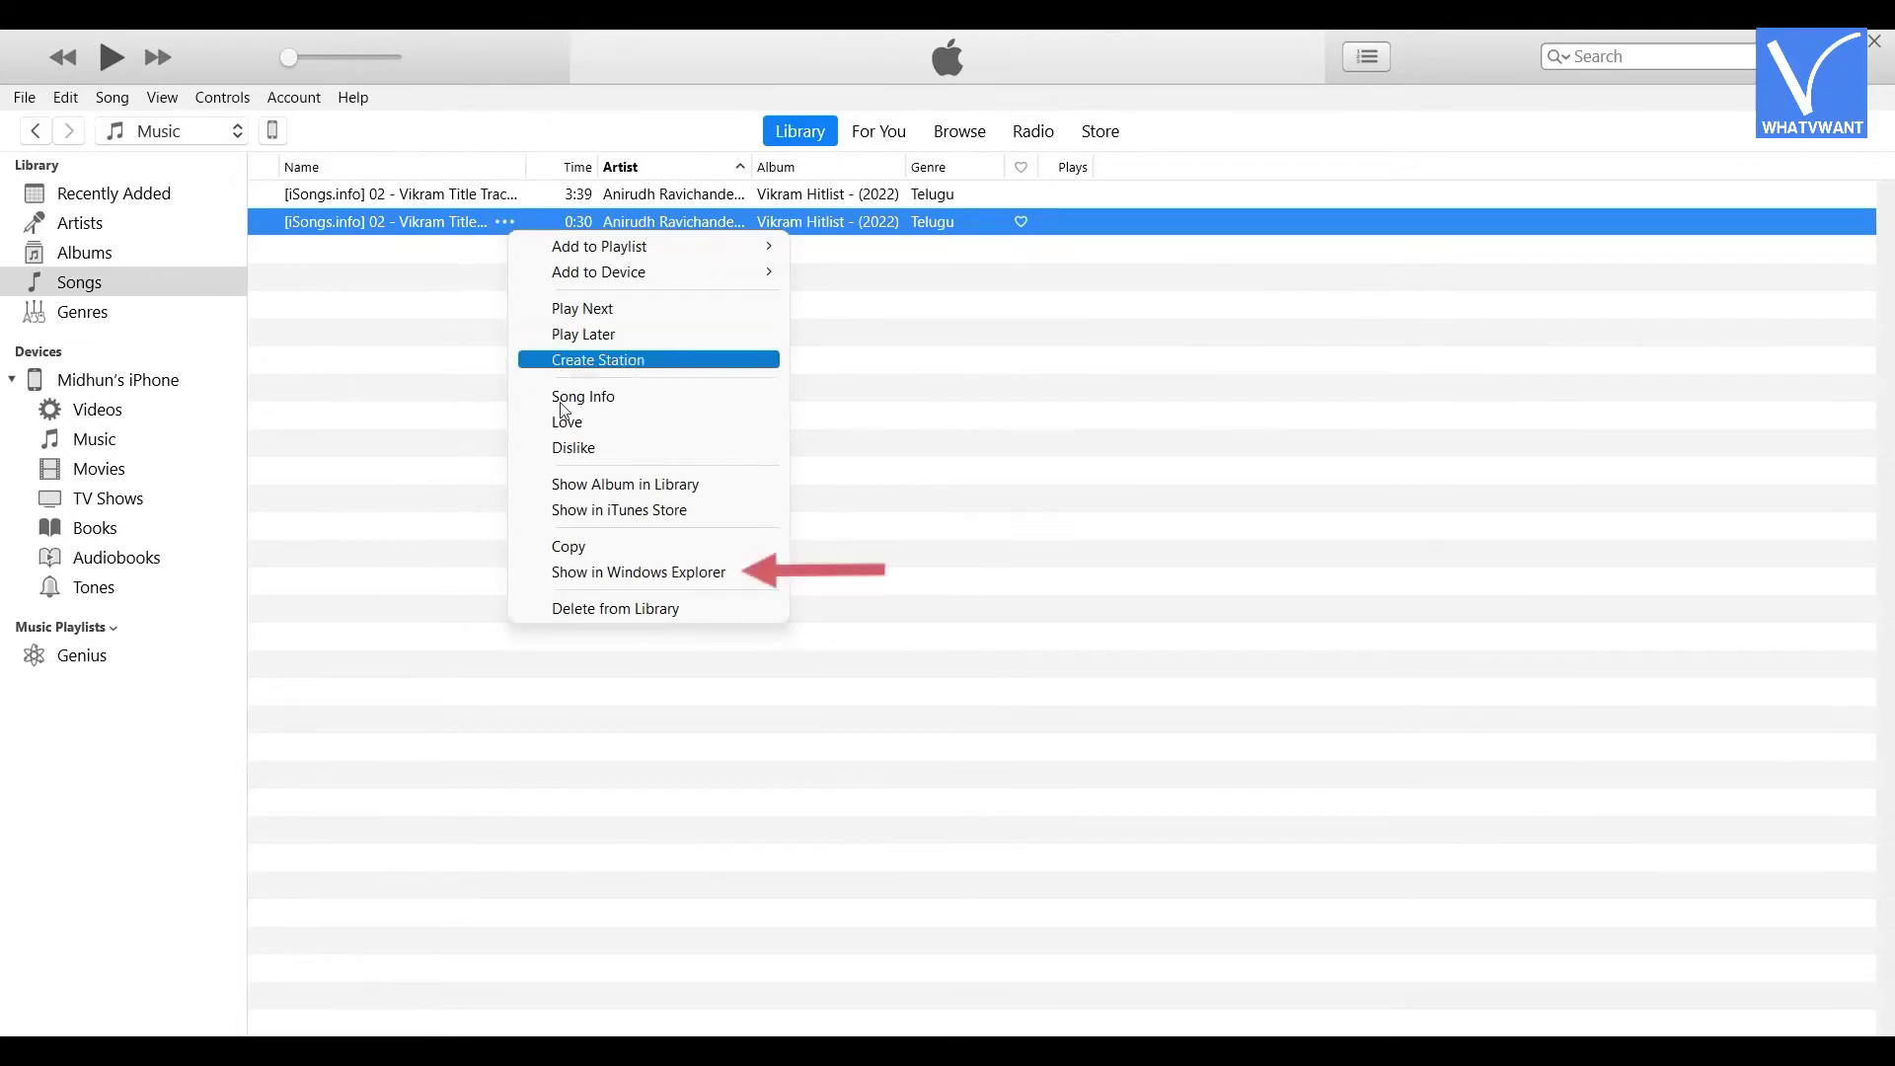
left_click(608, 576)
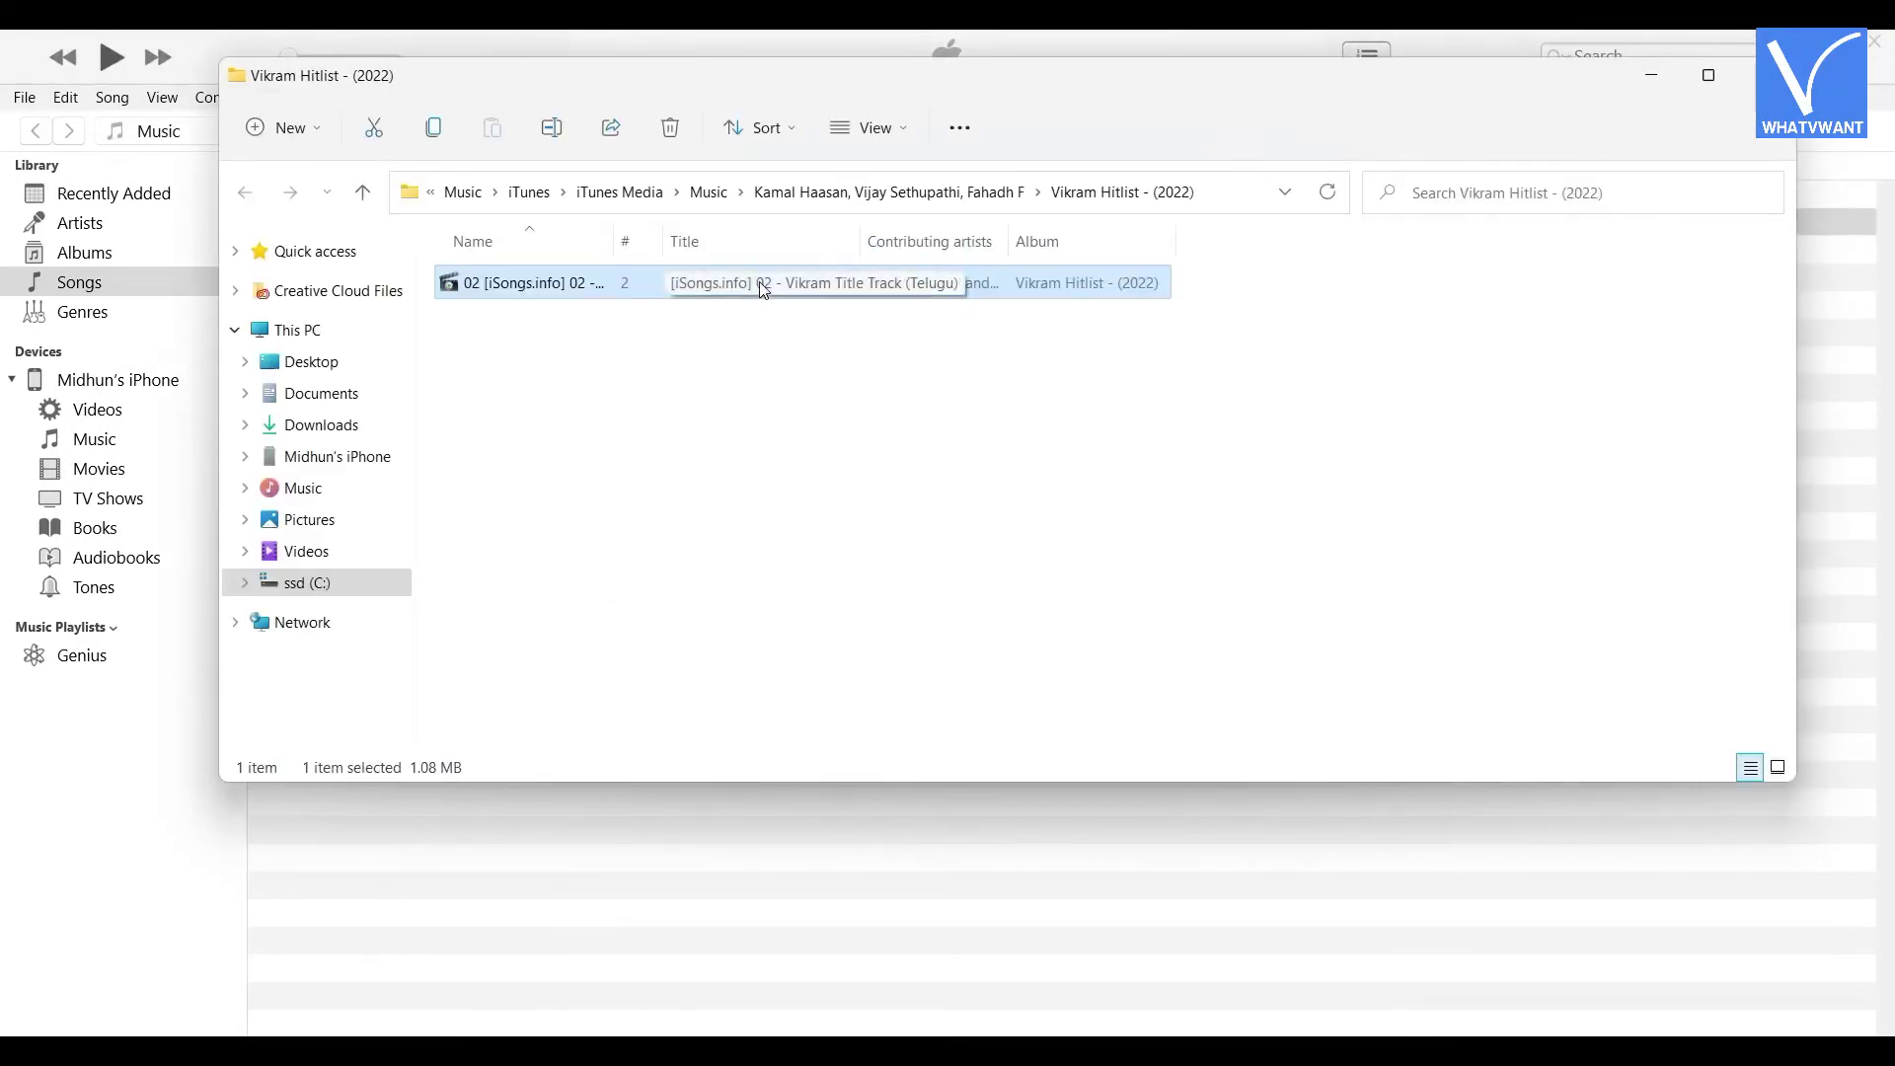
Rename the 30-second song file's extension to .m4r and accept the extension warning
right_click(686, 282)
key("F2")
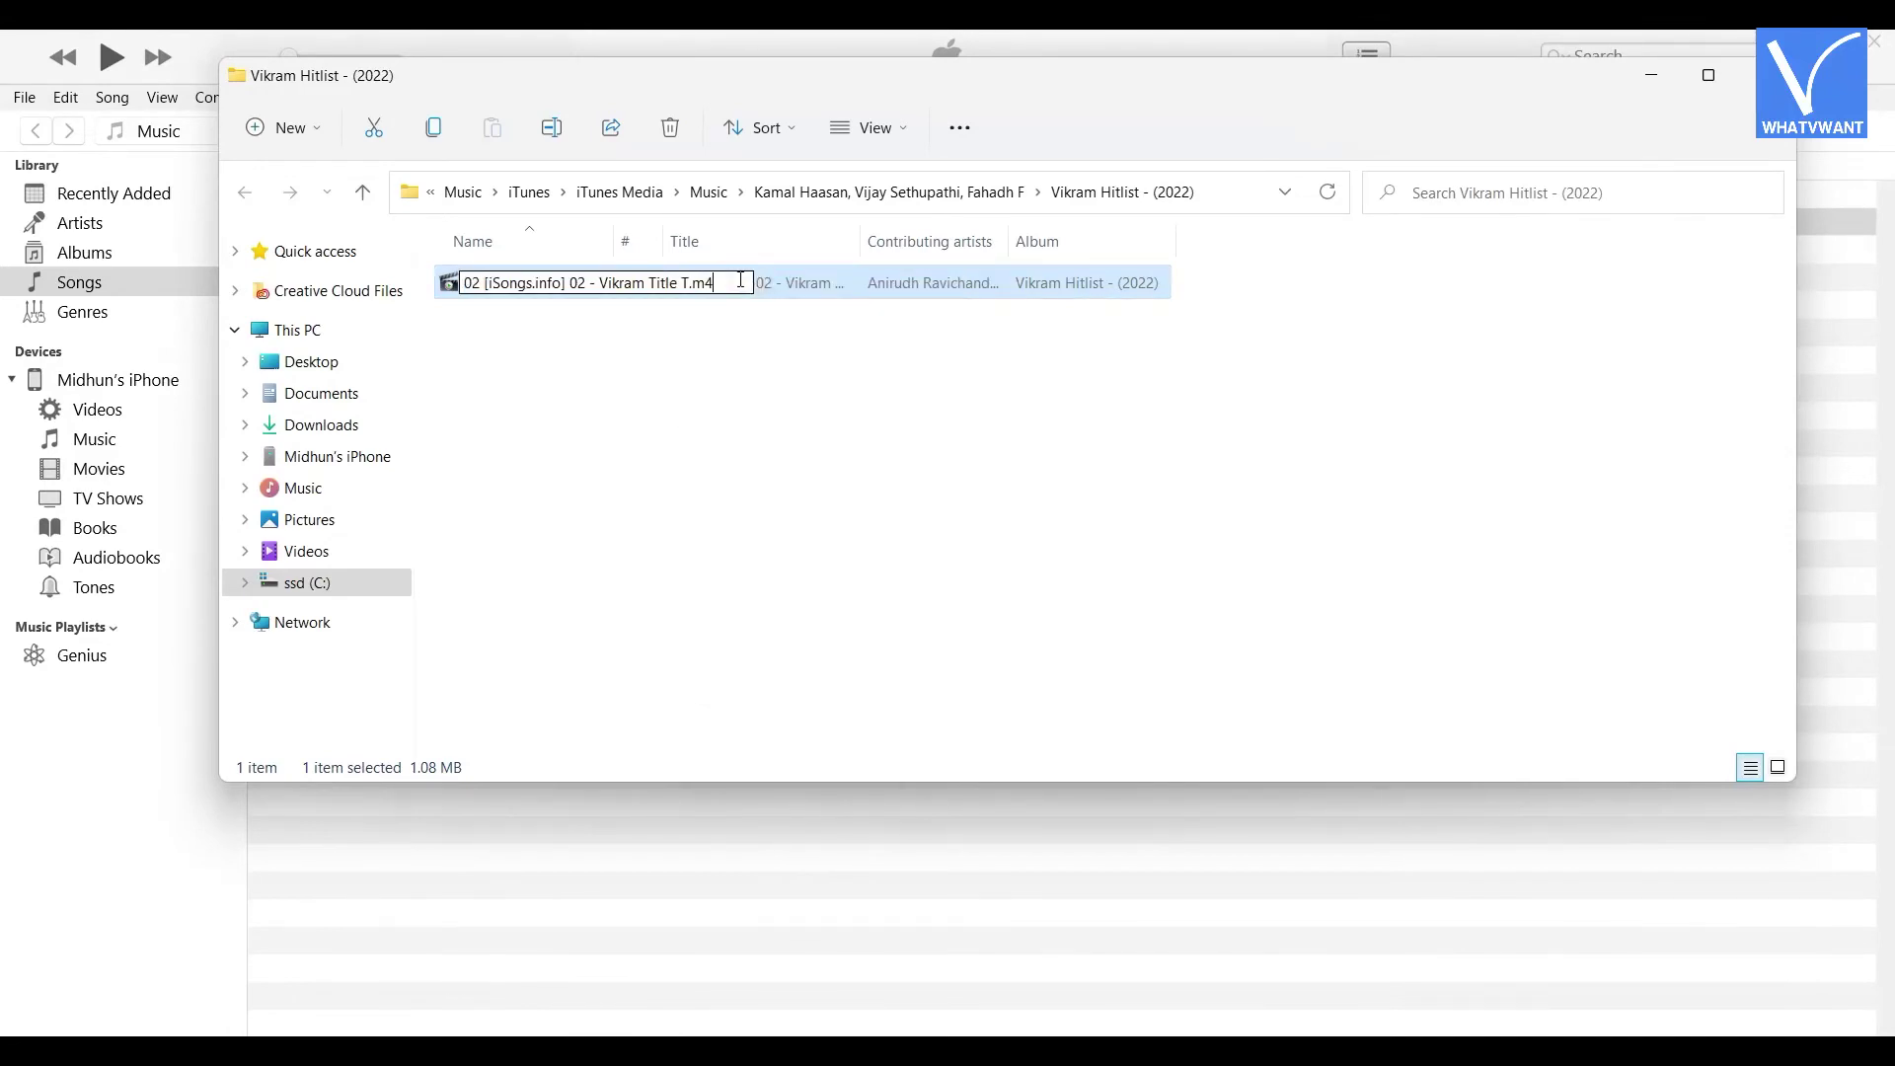
type("r")
key("Return")
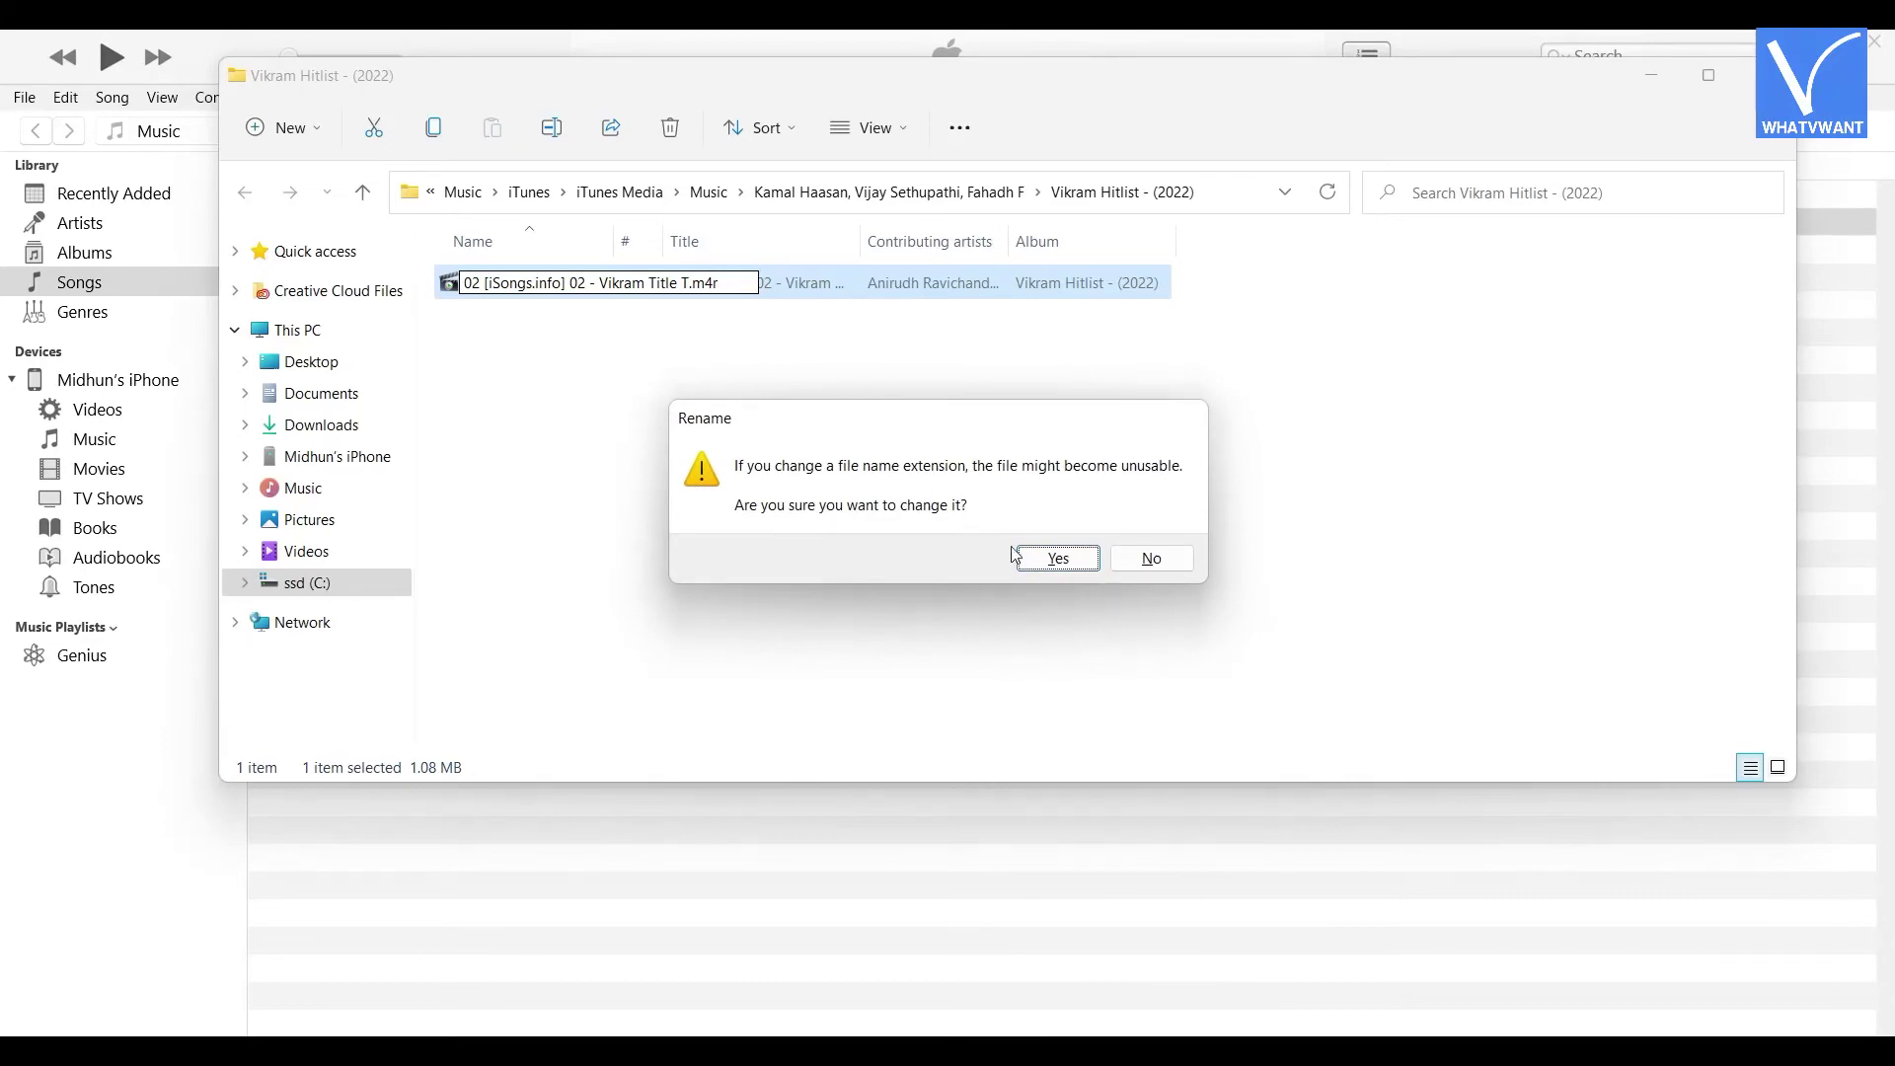
left_click(1023, 562)
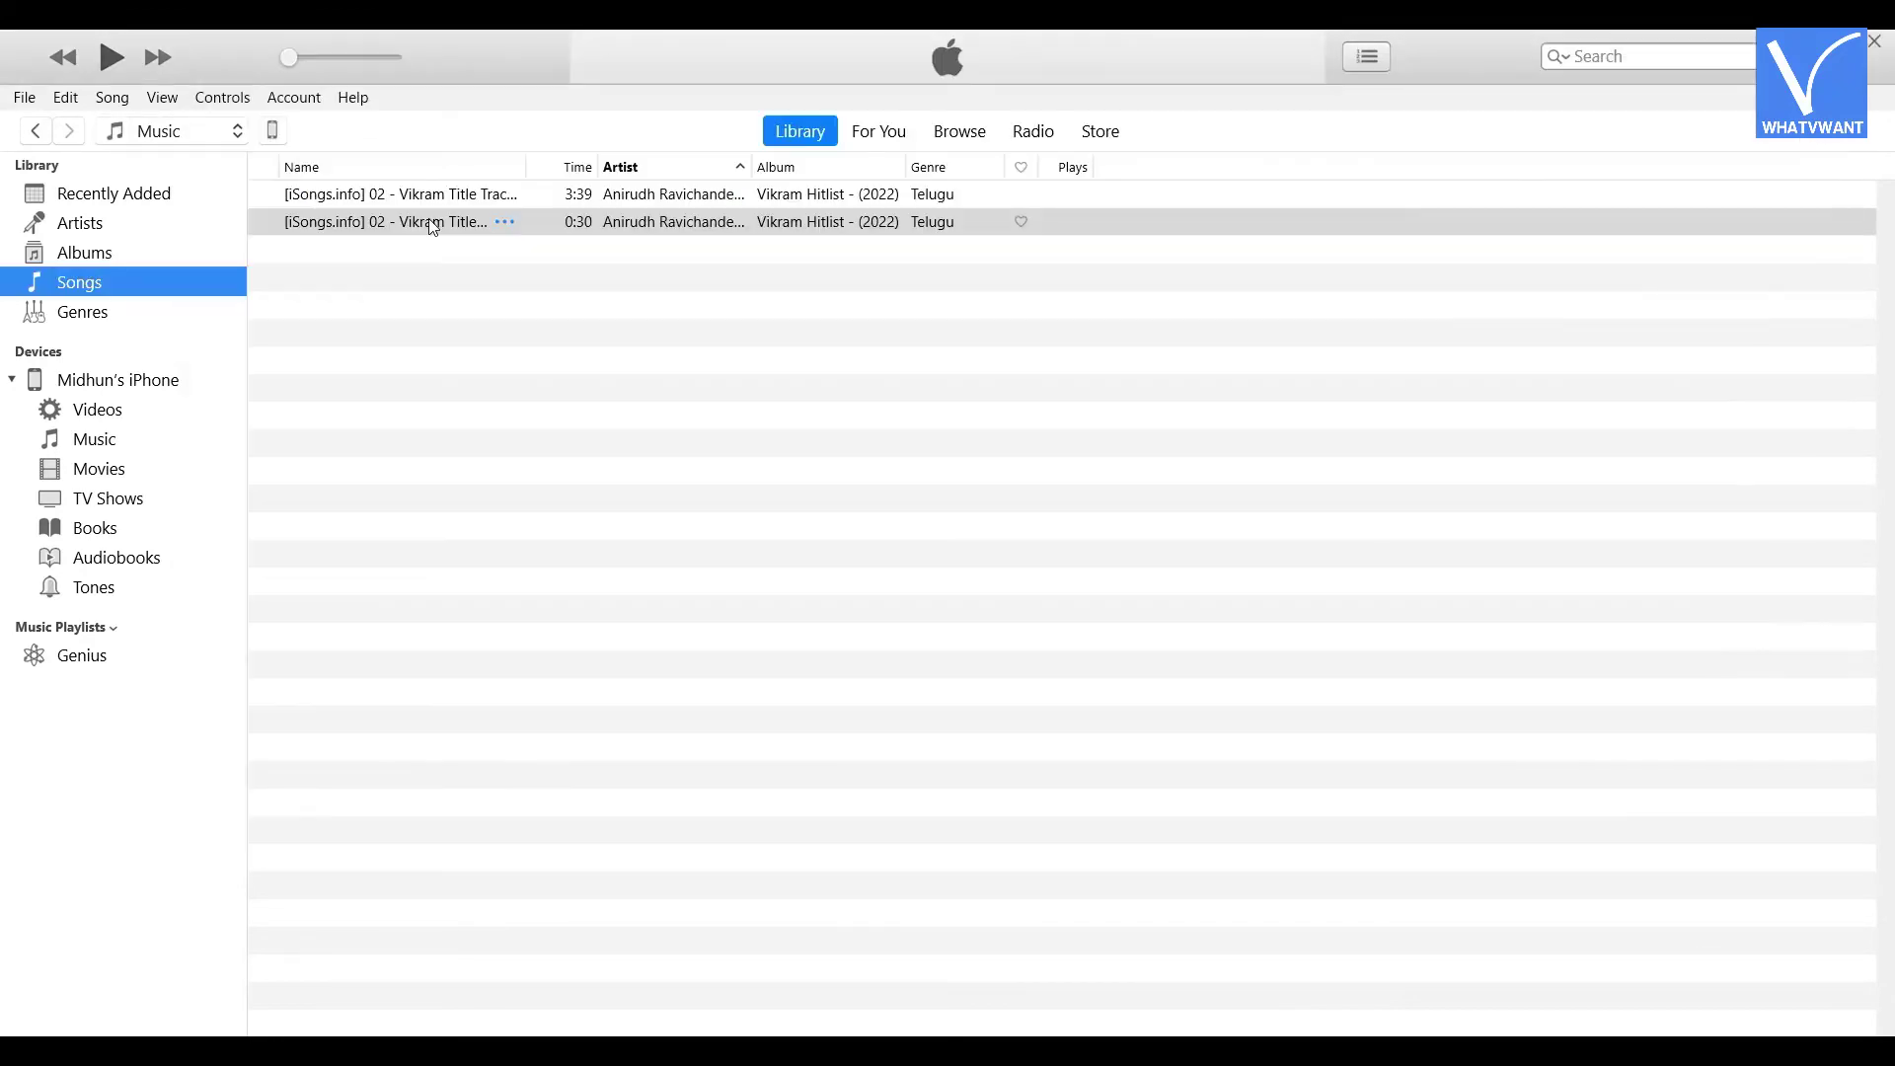
Drag the 0:30 track from Songs onto the connected iPhone
left_click_drag(386, 223, 101, 566)
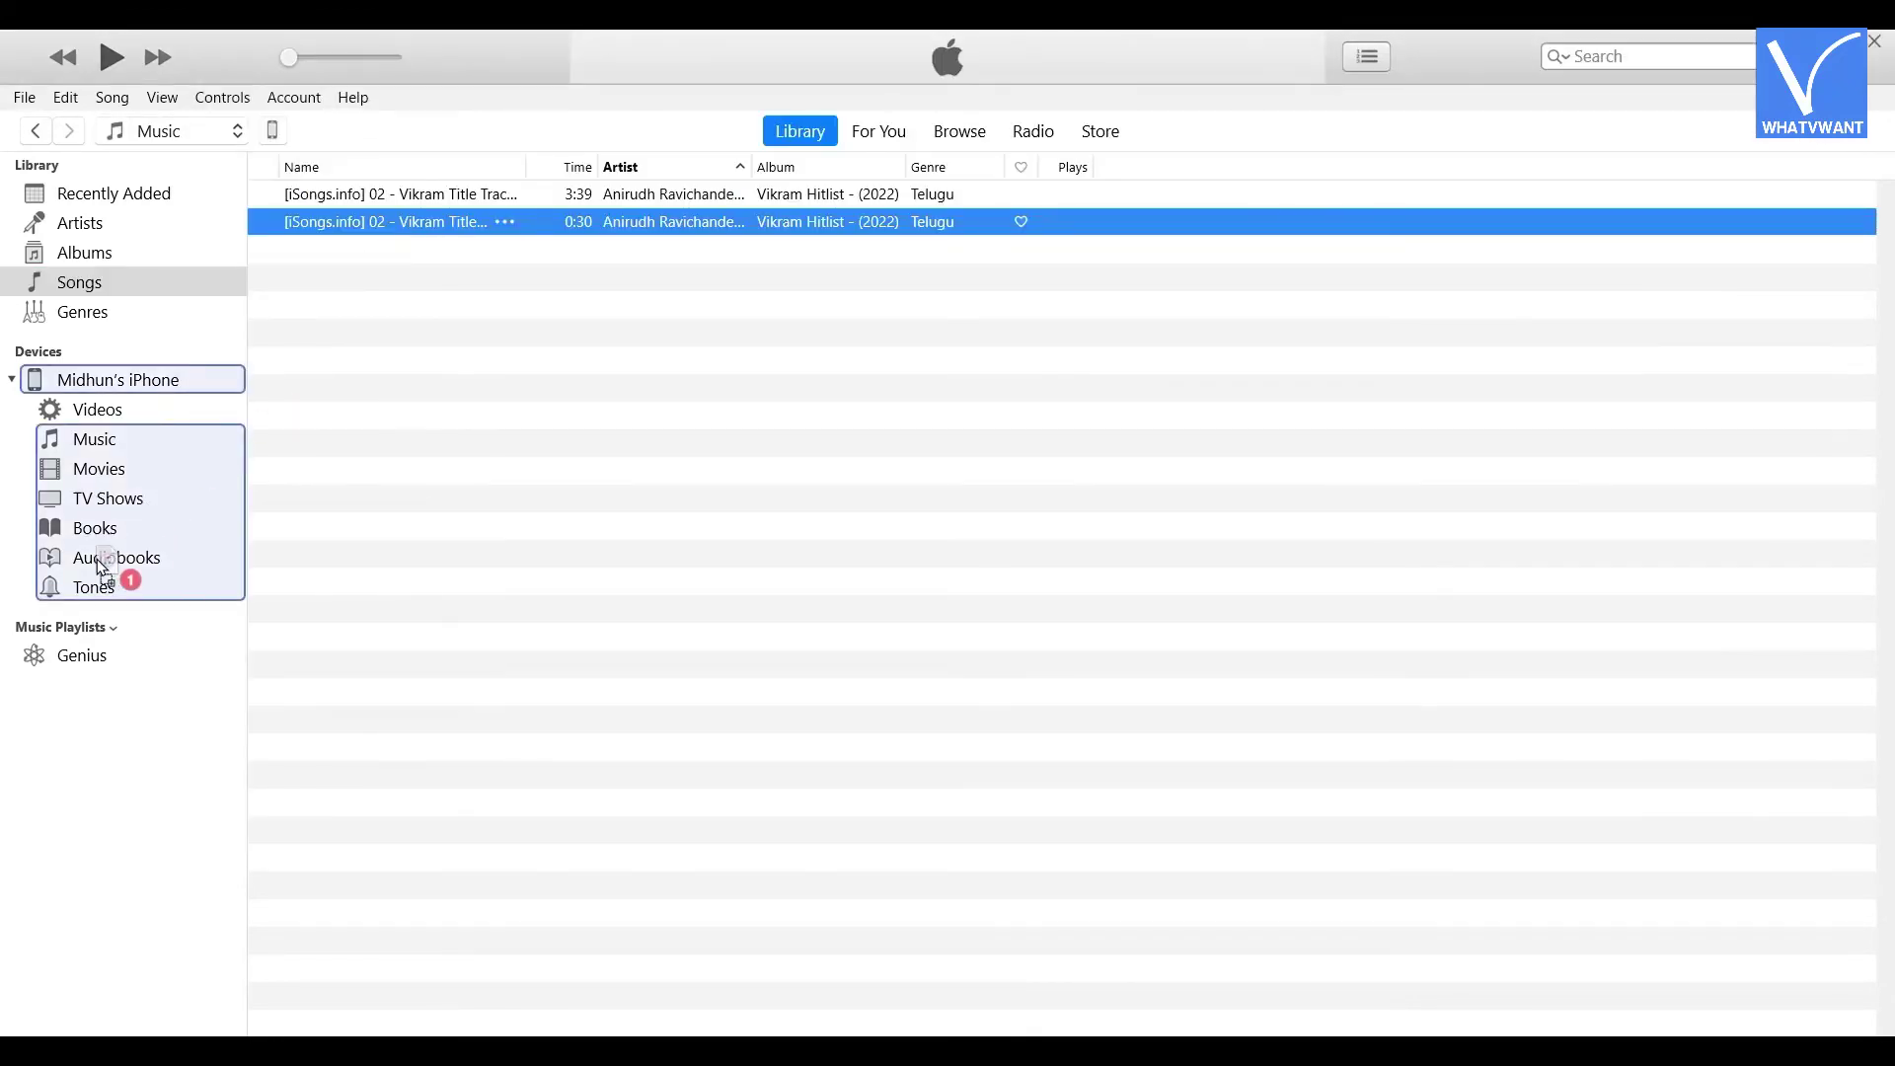